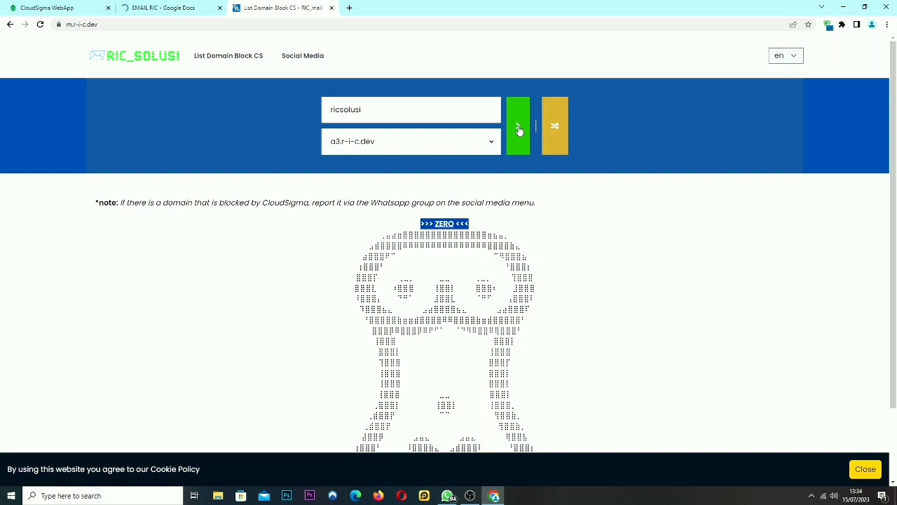
- Create a RIC_SOLUSI temporary email address, copy it, and return to the CloudSigma trial page
{"action": "left_click", "coordinate": [519, 130]}
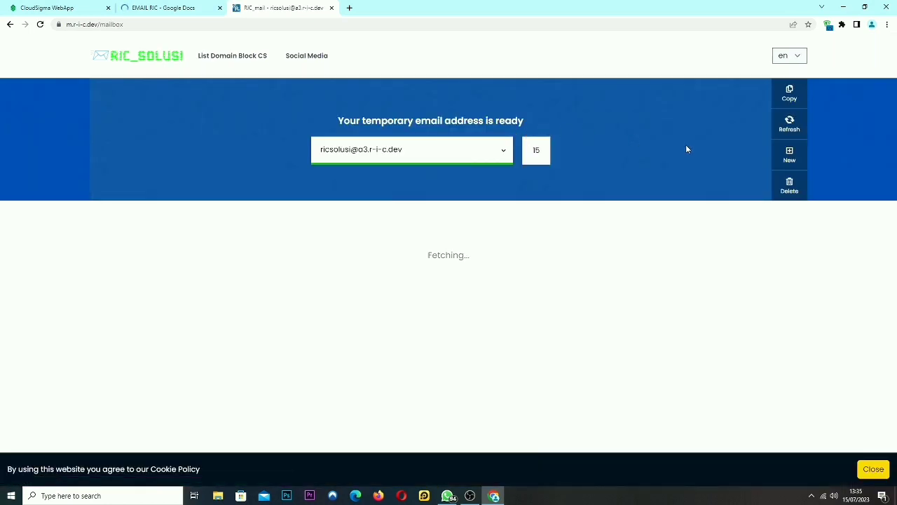
{"action": "left_click", "coordinate": [790, 96]}
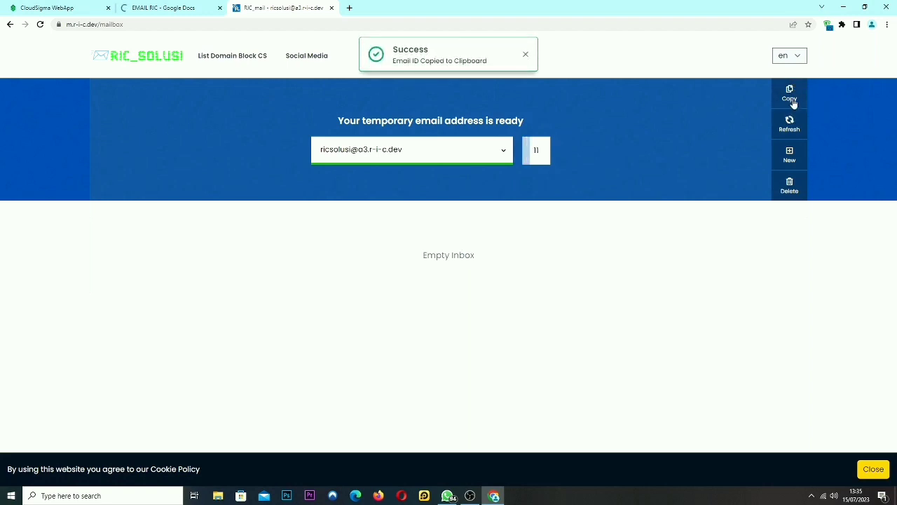
{"action": "left_click", "coordinate": [786, 92]}
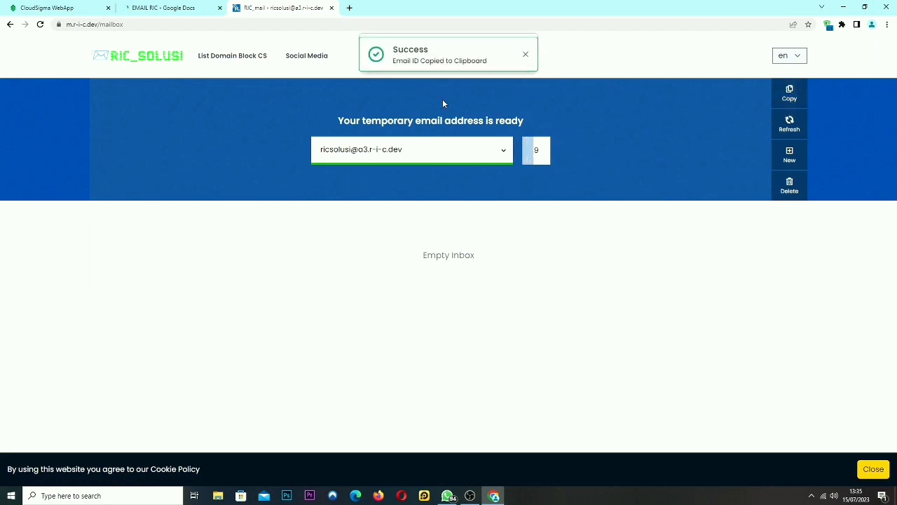
{"action": "left_click", "coordinate": [68, 9]}
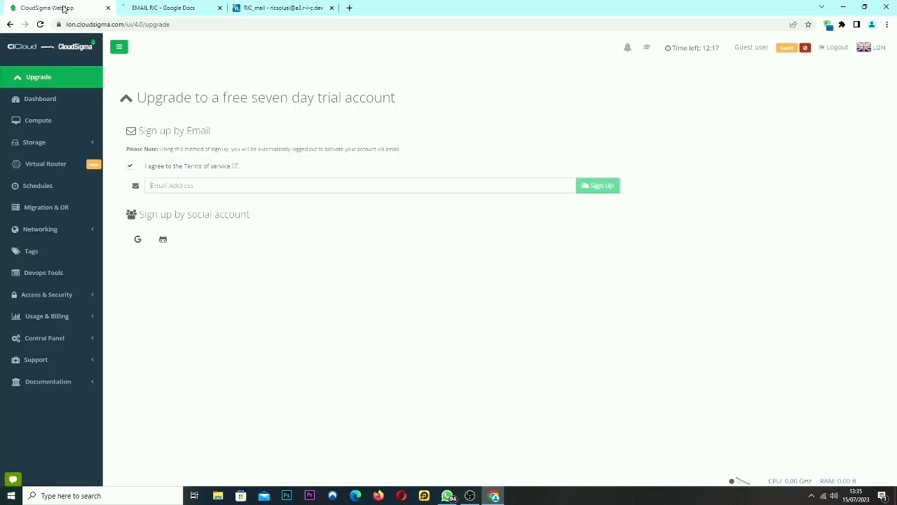
- Submit the CloudSigma free-trial sign-up with the pasted temporary address, then check the inbox
{"action": "left_click", "coordinate": [169, 184]}
{"action": "key", "text": "ctrl+v"}
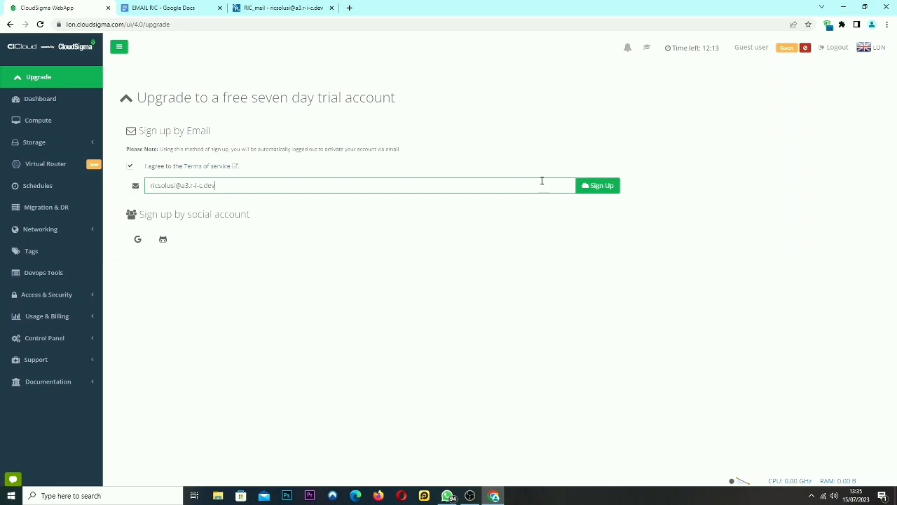
{"action": "left_click", "coordinate": [597, 185]}
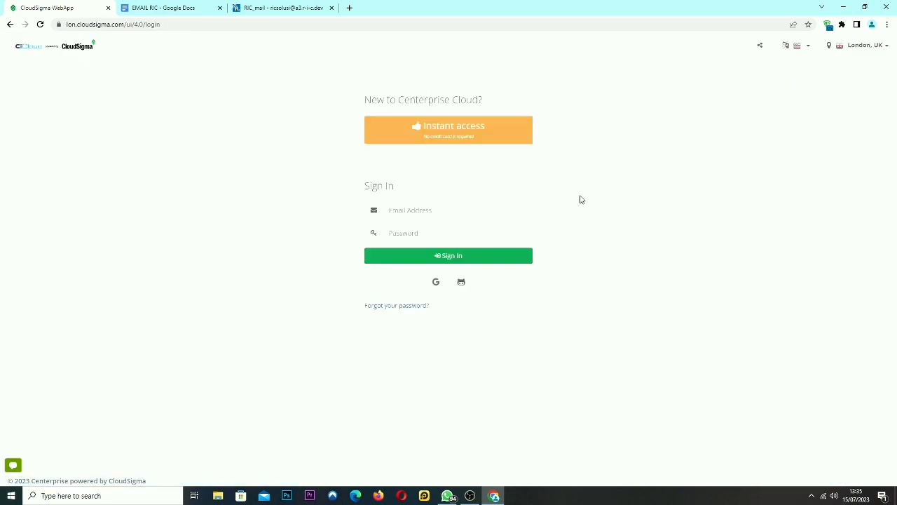
{"action": "left_click", "coordinate": [272, 8]}
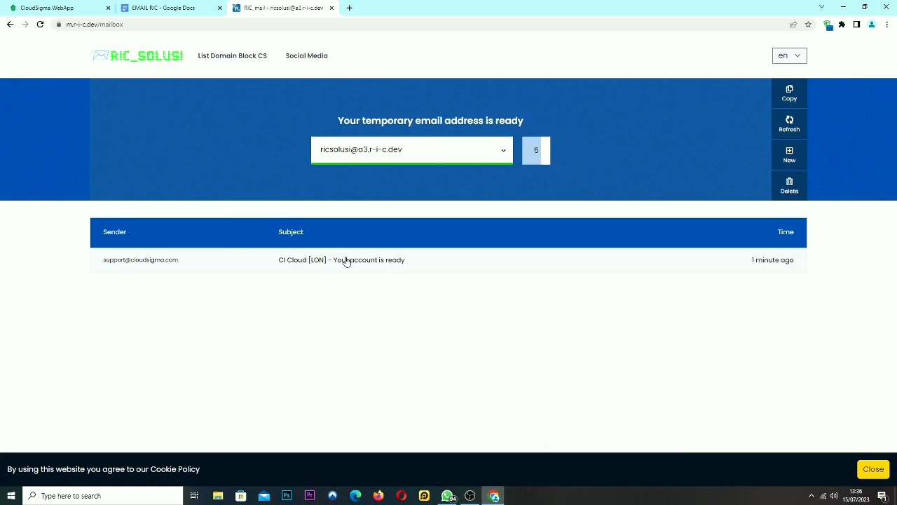
- Open the 'Your account is ready' email and select its activation link
{"action": "left_click", "coordinate": [346, 261]}
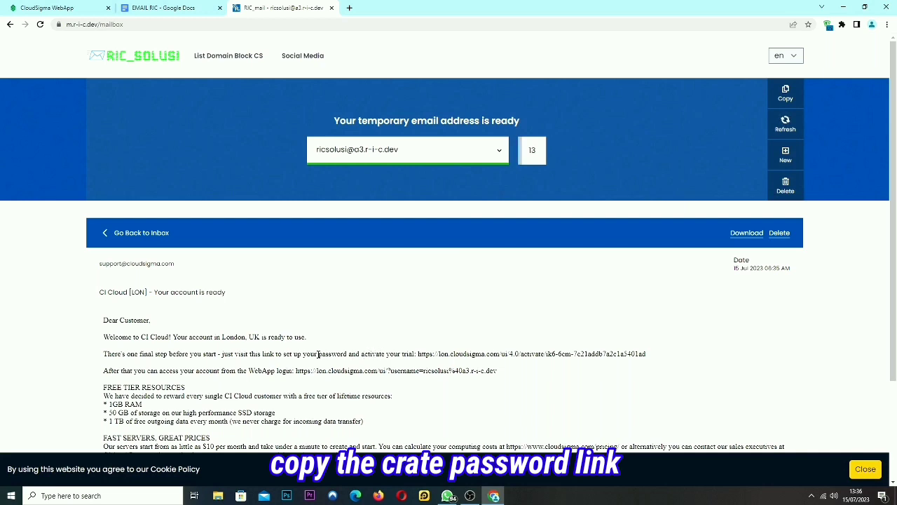
{"action": "left_click_drag", "start_coordinate": [318, 354], "coordinate": [349, 356]}
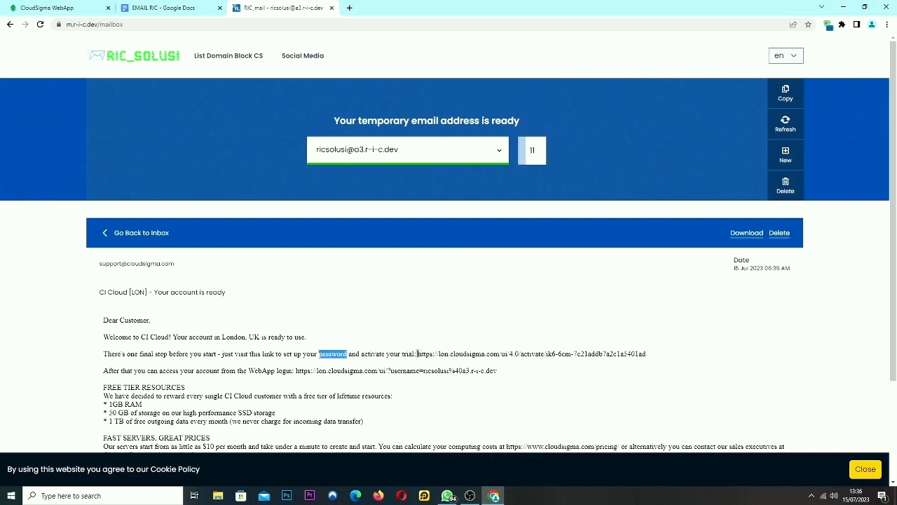
{"action": "left_click_drag", "start_coordinate": [417, 355], "coordinate": [680, 358]}
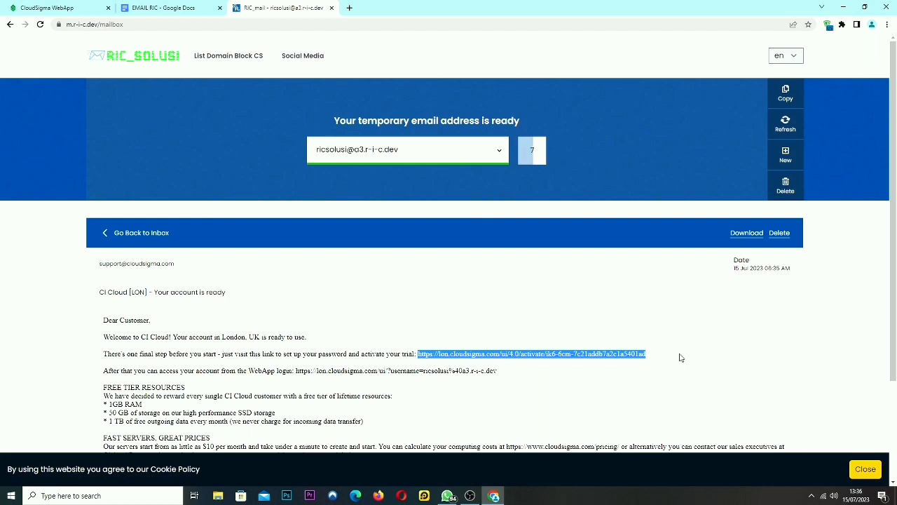
- Load the copied activation link in the CloudSigma tab's address bar
{"action": "left_click", "coordinate": [65, 6]}
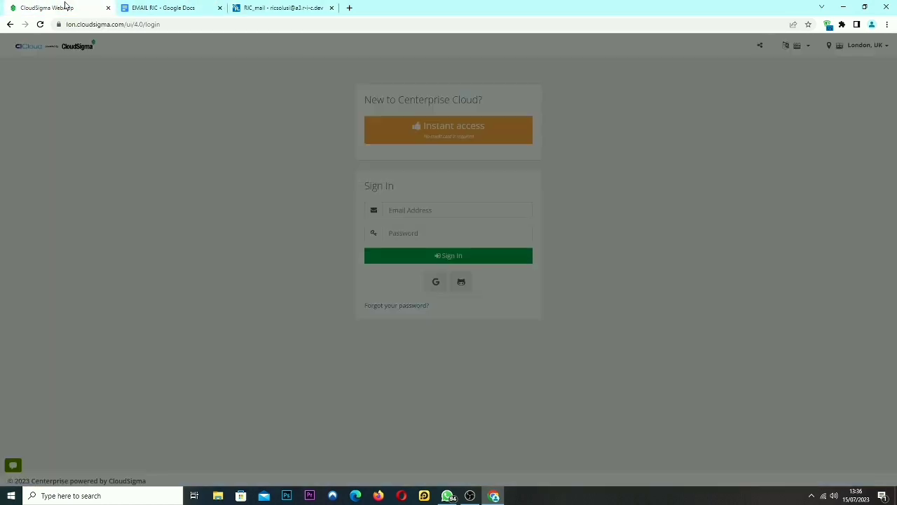
{"action": "left_click", "coordinate": [128, 26]}
{"action": "key", "text": "ctrl+v"}
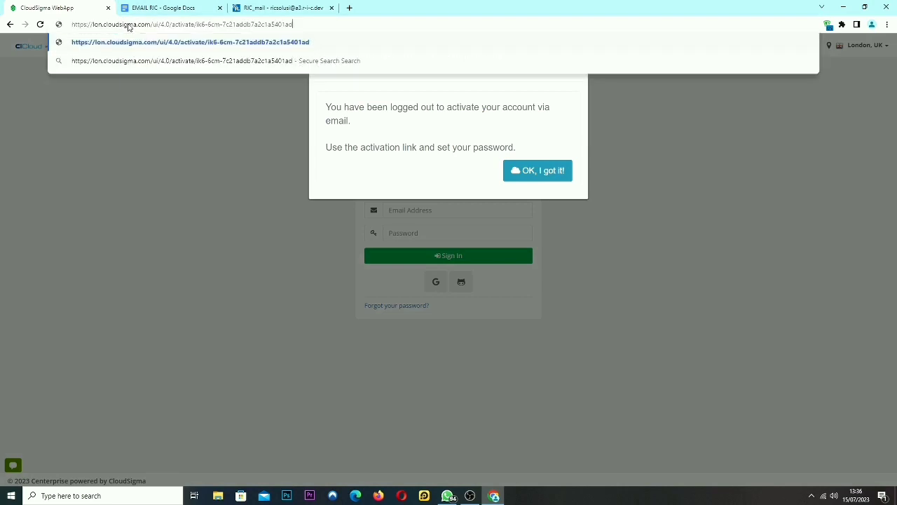
{"action": "key", "text": "Return"}
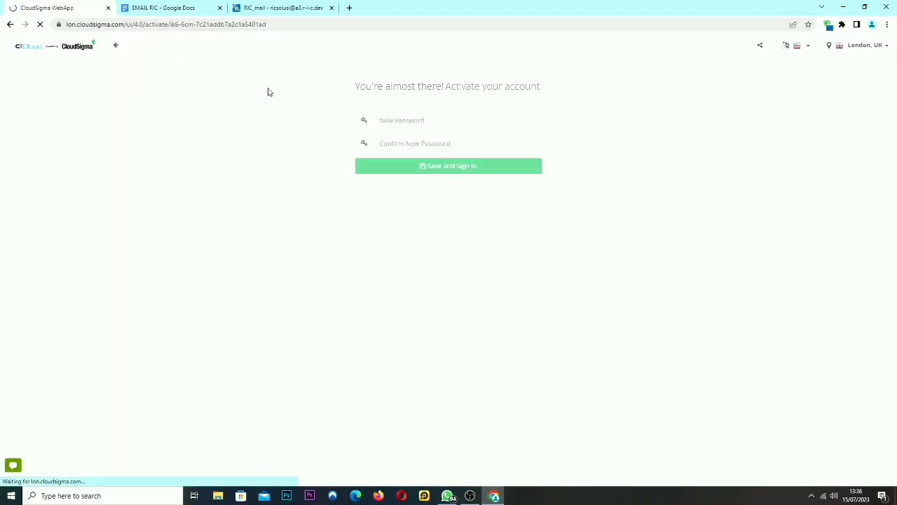
- Set and confirm a new account password, sign in, and decline browser password saving
{"action": "left_click", "coordinate": [406, 119]}
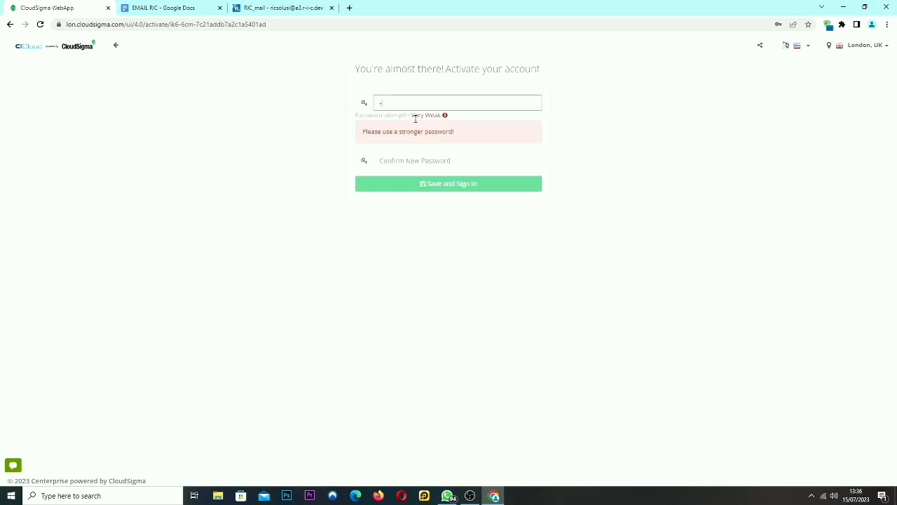
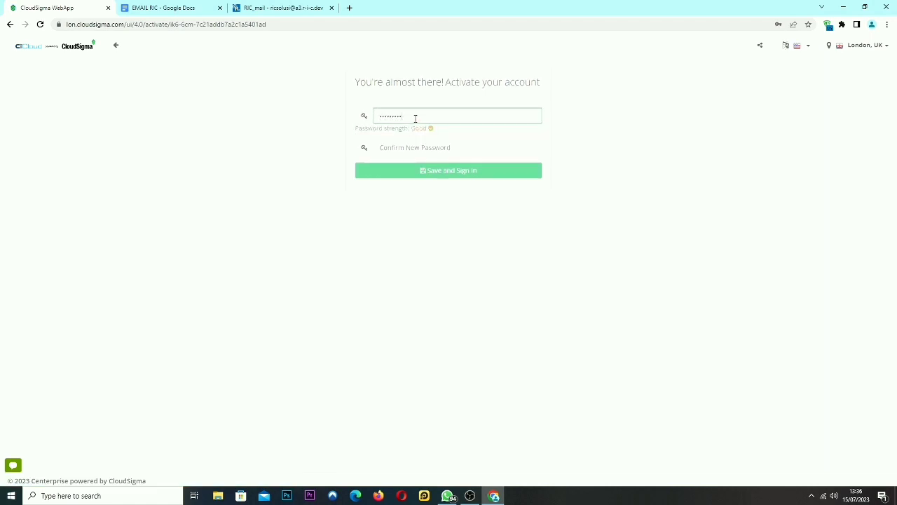
{"action": "left_click", "coordinate": [436, 149]}
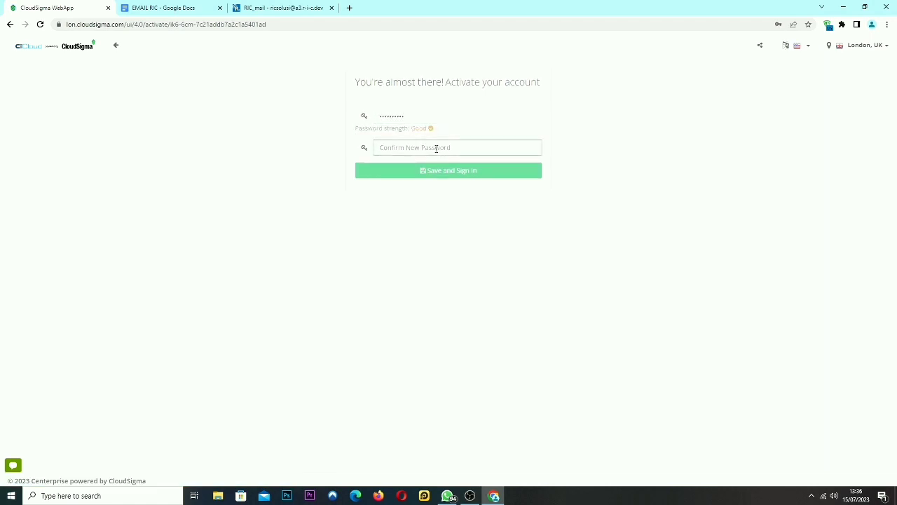
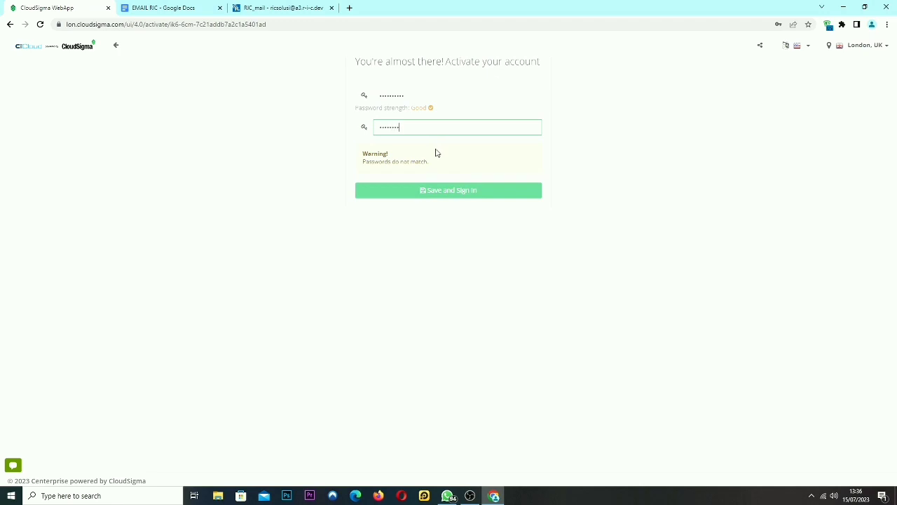
{"action": "left_click", "coordinate": [442, 175]}
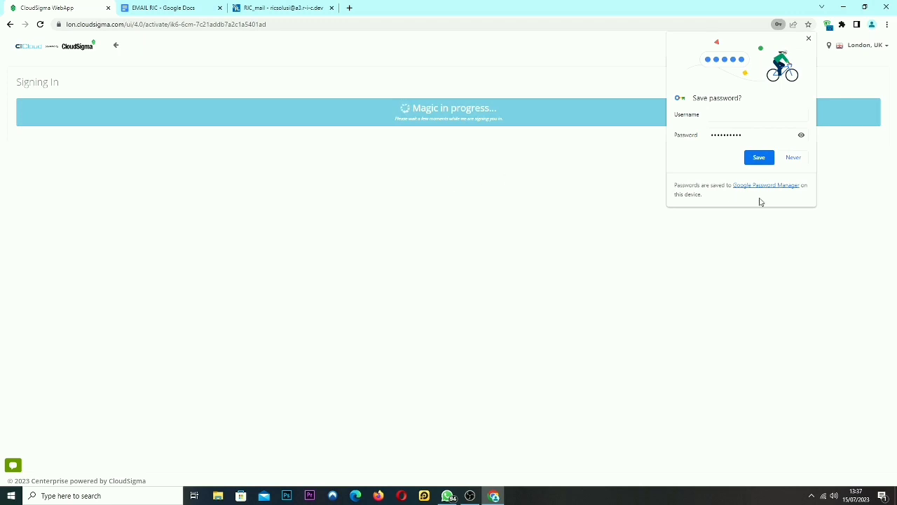
{"action": "left_click", "coordinate": [792, 156]}
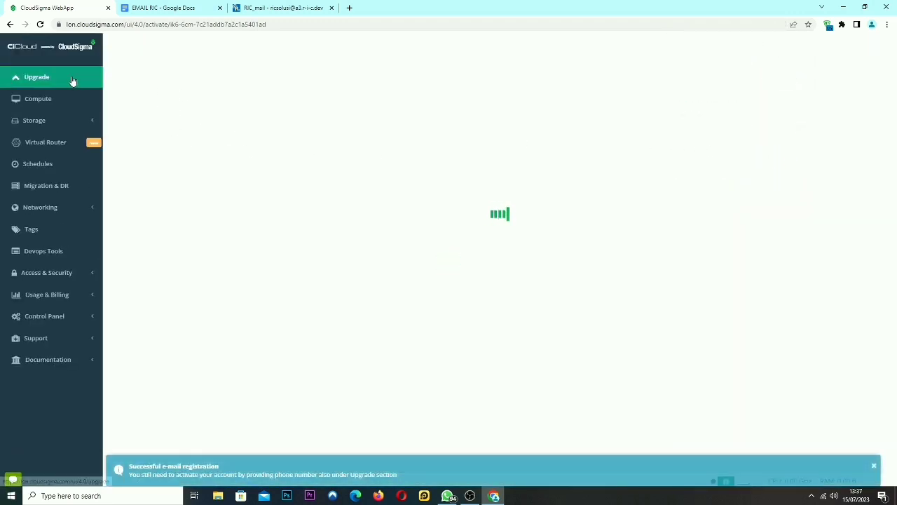
{"action": "left_click", "coordinate": [73, 81]}
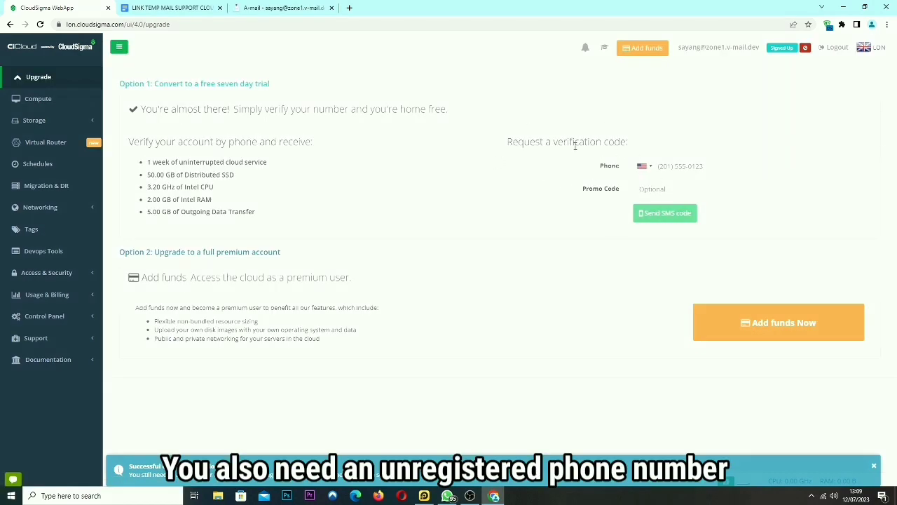
- Launch 2nr in LDPlayer and register it with a Google account
{"action": "left_click", "coordinate": [424, 495]}
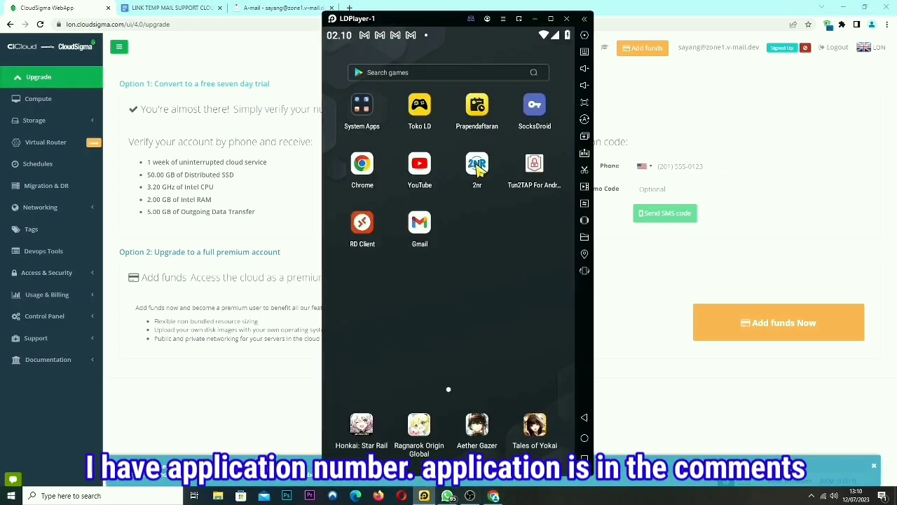
{"action": "left_click_drag", "start_coordinate": [489, 174], "coordinate": [481, 172]}
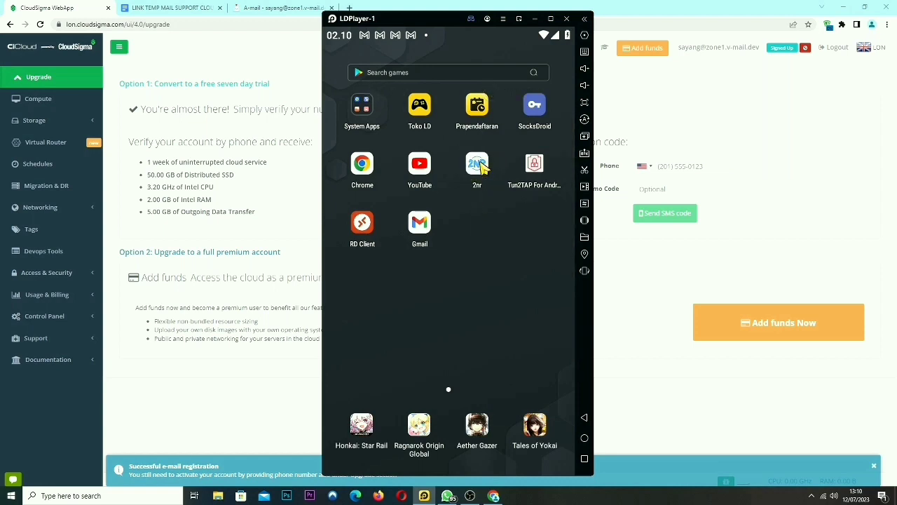
{"action": "left_click", "coordinate": [478, 164]}
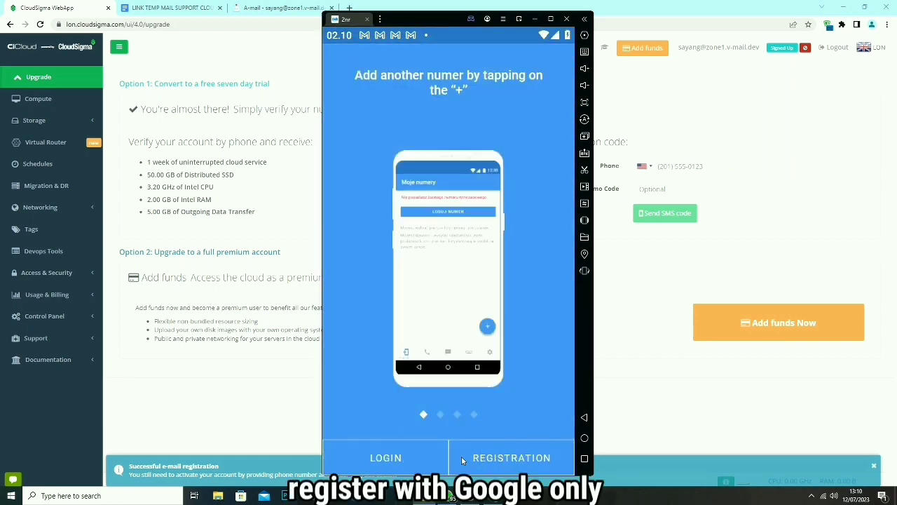
{"action": "left_click", "coordinate": [525, 457]}
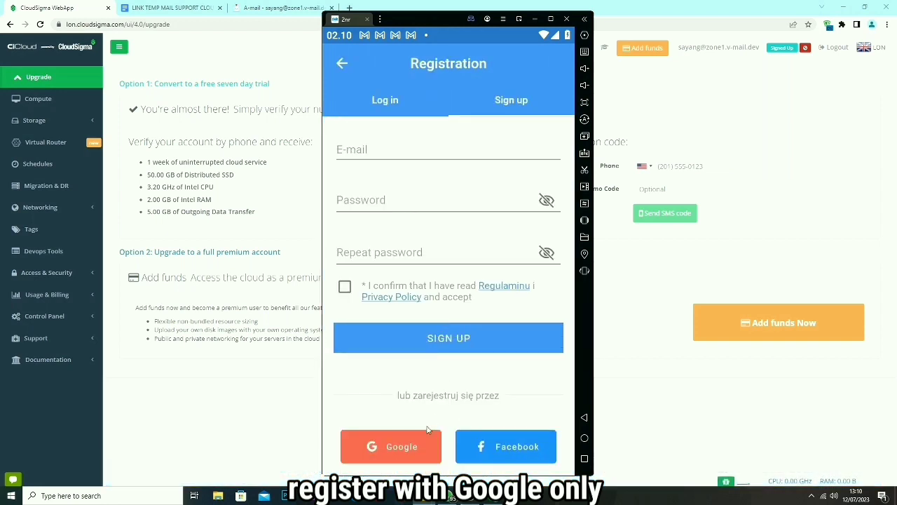
{"action": "left_click", "coordinate": [398, 454]}
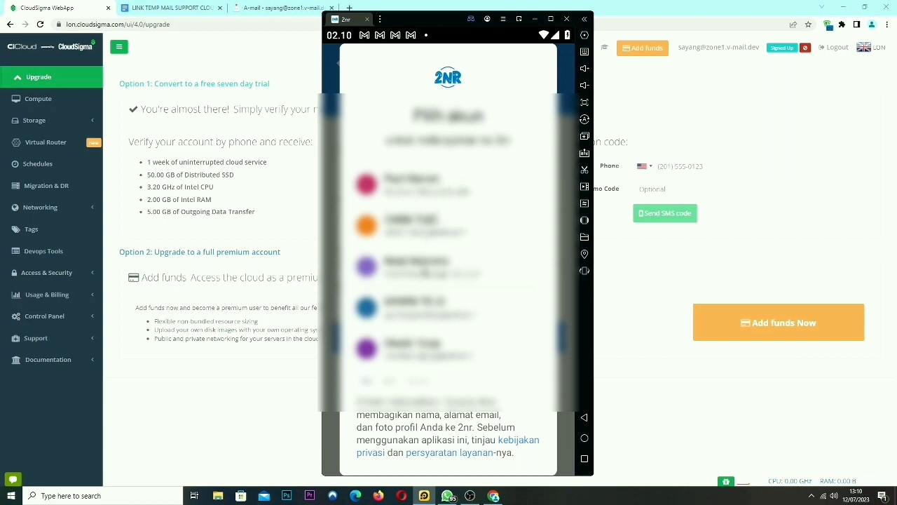
{"action": "left_click", "coordinate": [425, 272]}
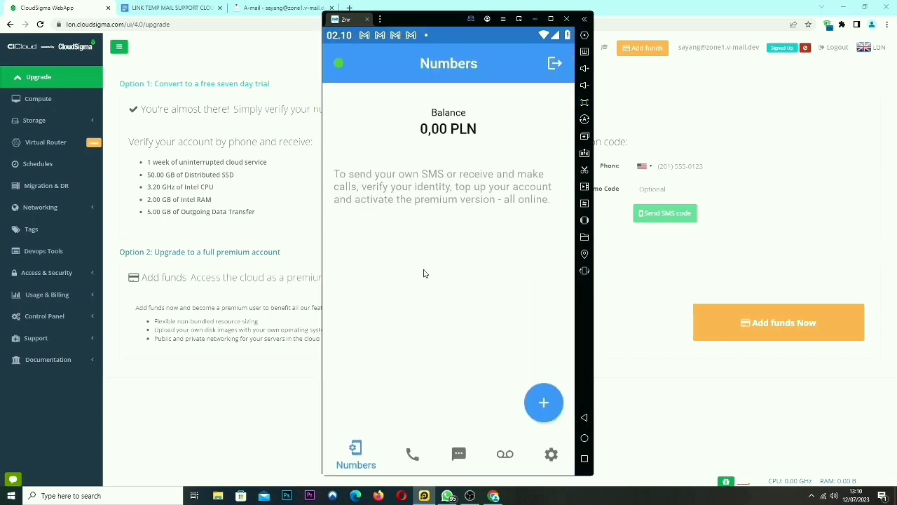
- Add a new 2nr number named 'lli', accept the consent and waiver, and save it
{"action": "left_click", "coordinate": [545, 400]}
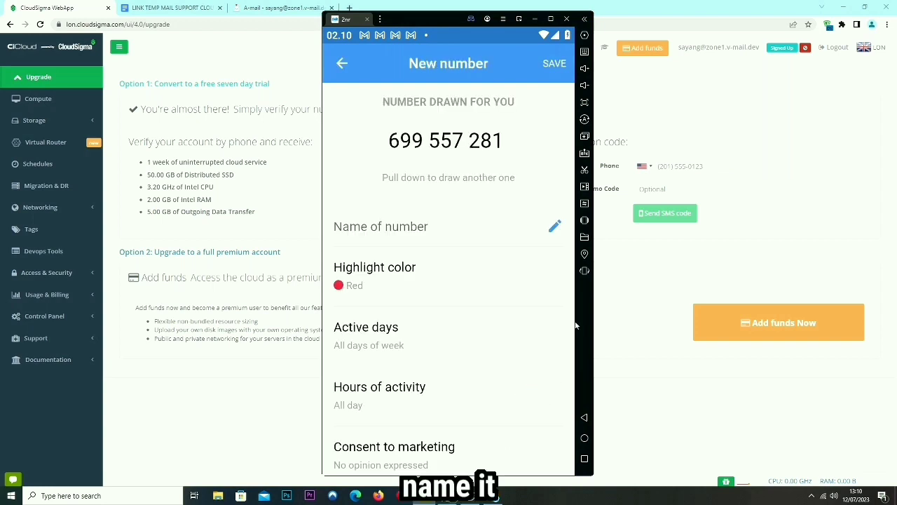
{"action": "left_click", "coordinate": [436, 233]}
{"action": "type", "text": "lli"}
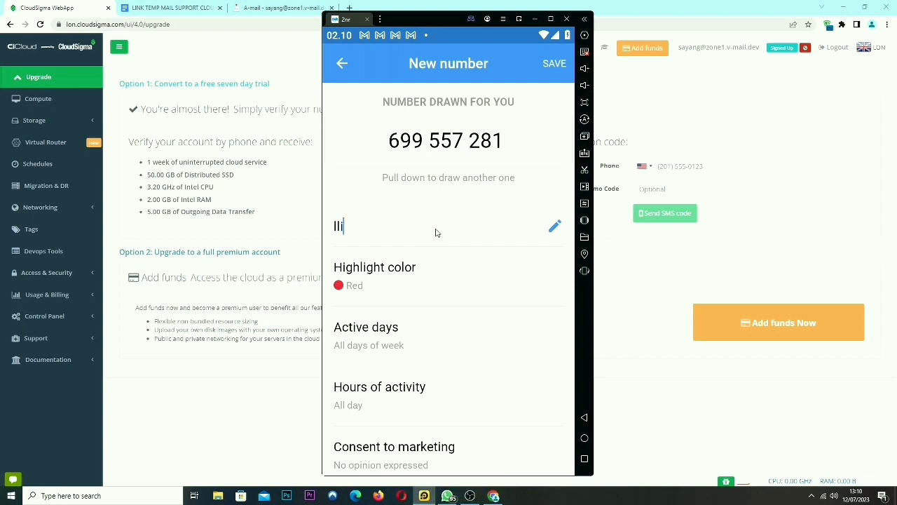
{"action": "left_click", "coordinate": [562, 65]}
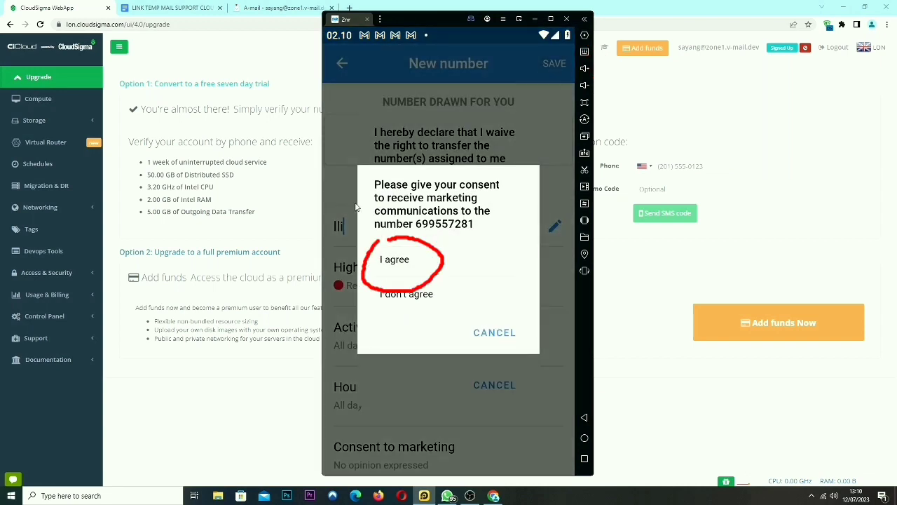
{"action": "left_click", "coordinate": [403, 260]}
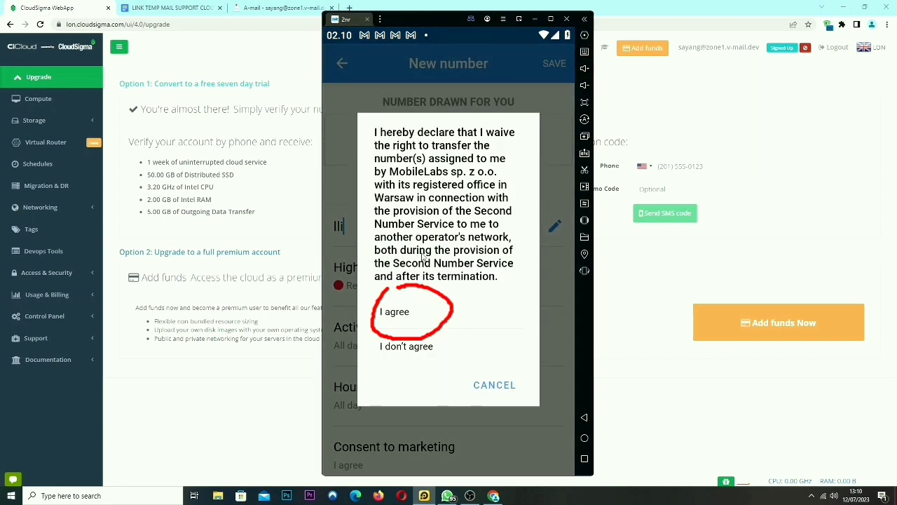
{"action": "left_click", "coordinate": [397, 318]}
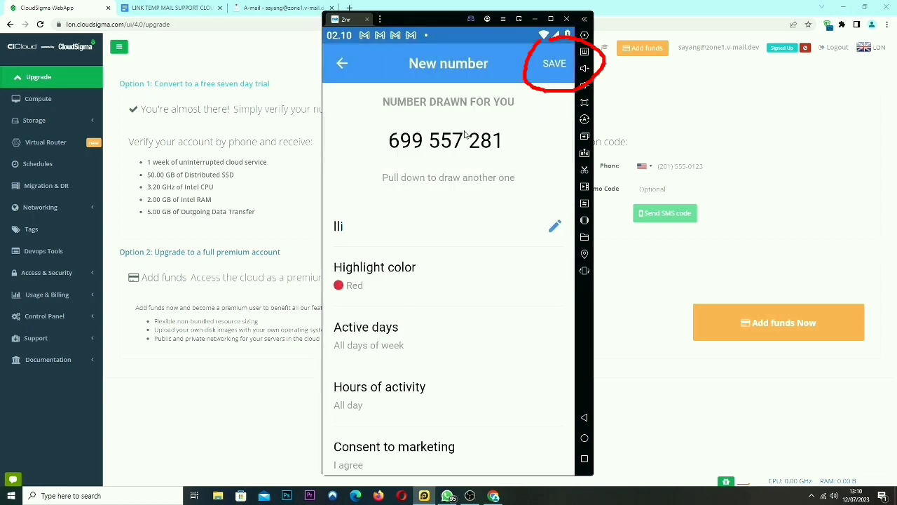
{"action": "left_click", "coordinate": [553, 64]}
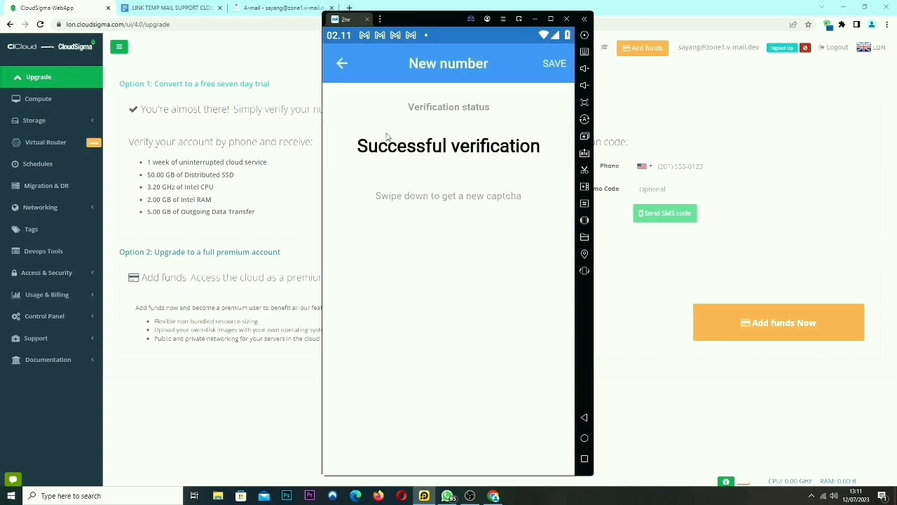
{"action": "left_click", "coordinate": [554, 67]}
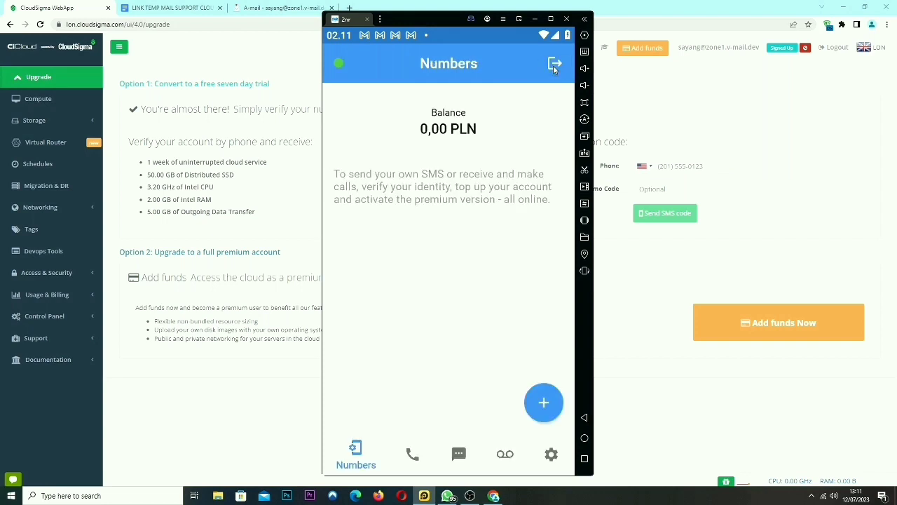
- Copy the new virtual number and return to the browser's Phone field
{"action": "left_click", "coordinate": [415, 205]}
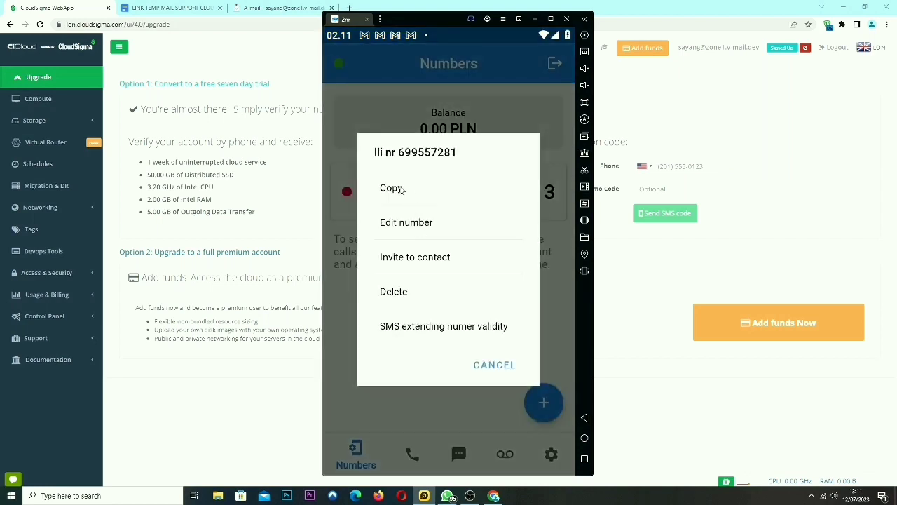
{"action": "left_click", "coordinate": [401, 189]}
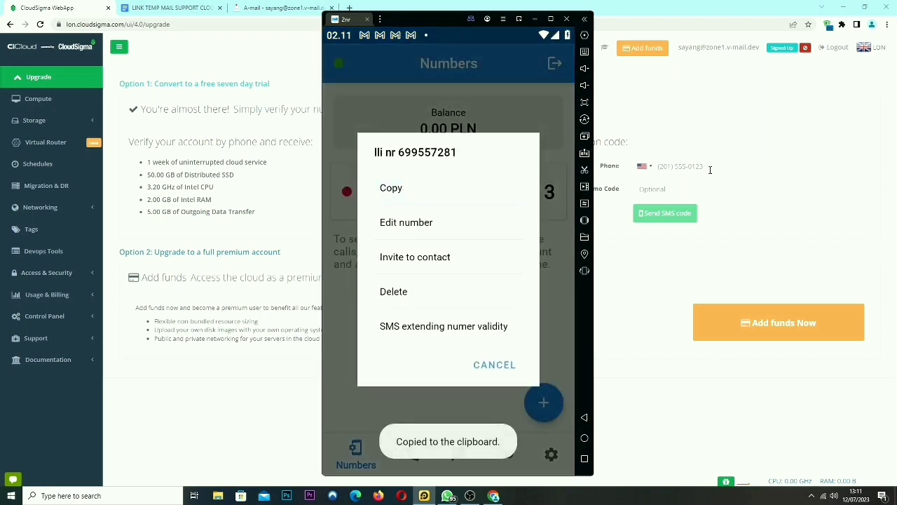
{"action": "left_click", "coordinate": [680, 170]}
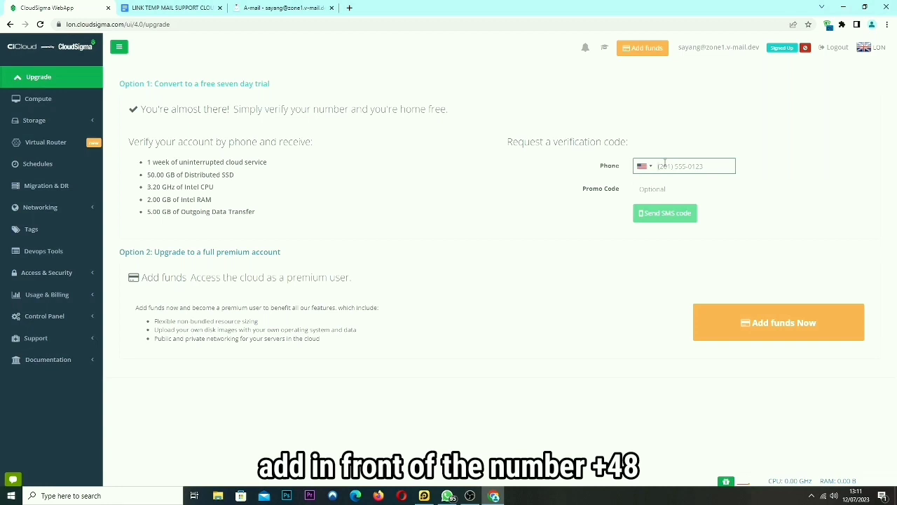
- Enter +48 followed by the pasted virtual number and request the SMS code
{"action": "type", "text": "+"}
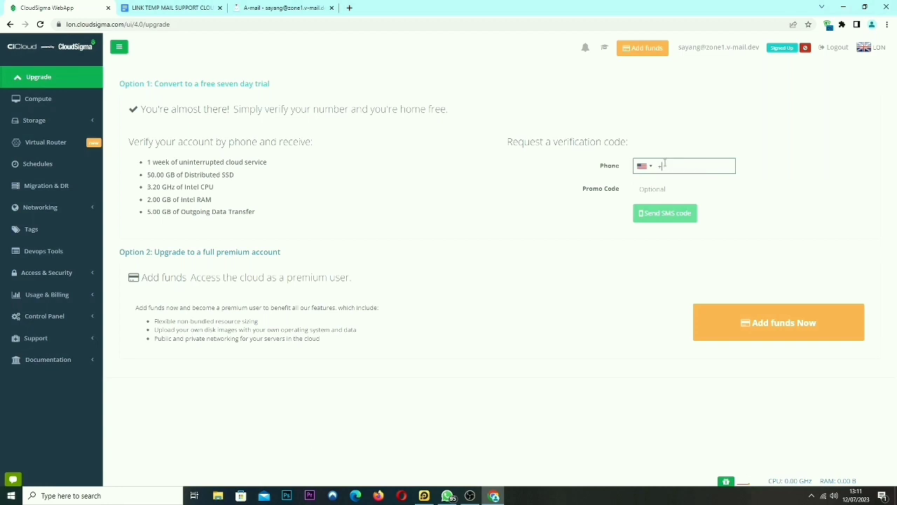
{"action": "type", "text": "48"}
{"action": "key", "text": "ctrl+v"}
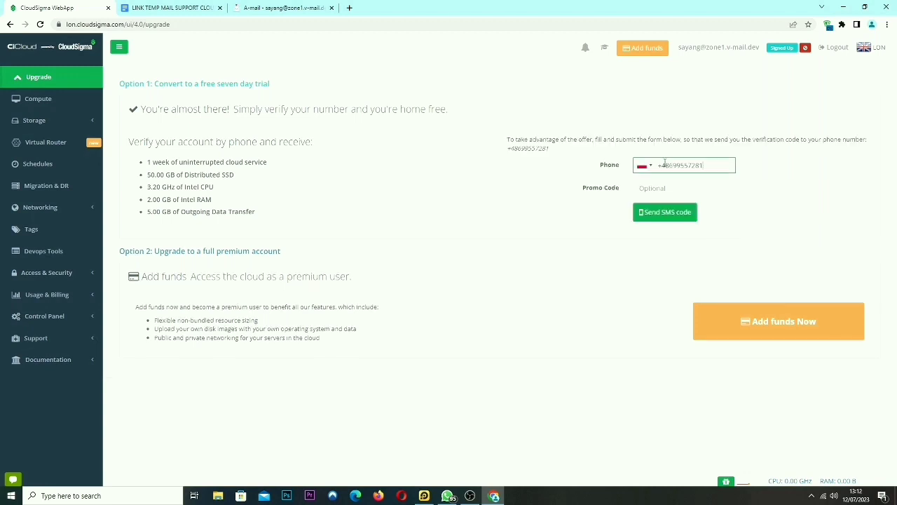
{"action": "left_click", "coordinate": [670, 216]}
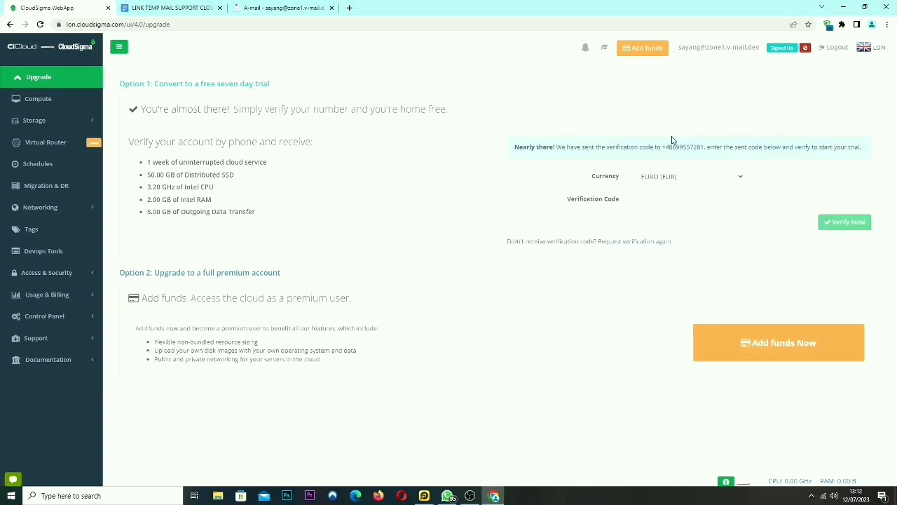
- Dismiss the number dialog in 2nr and view the CloudSigma verification SMS in Messages
{"action": "left_click", "coordinate": [424, 495]}
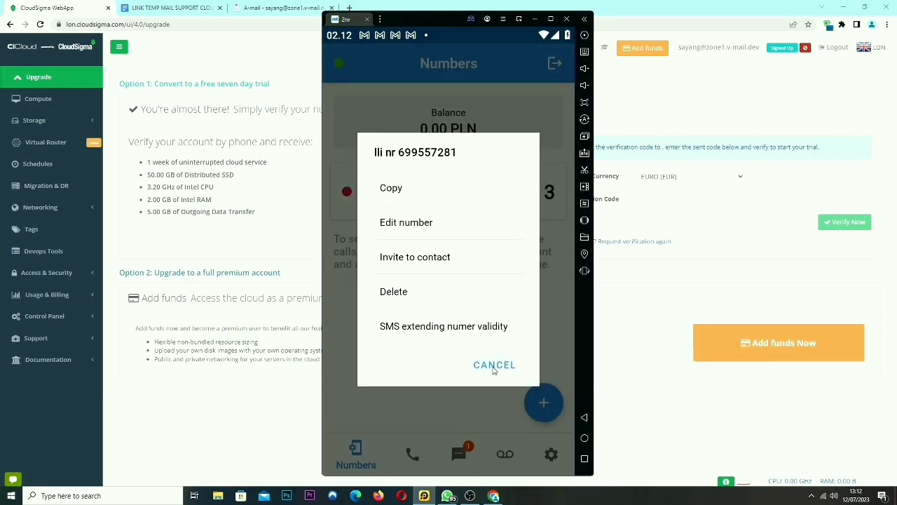
{"action": "left_click", "coordinate": [494, 368]}
{"action": "left_click", "coordinate": [465, 449]}
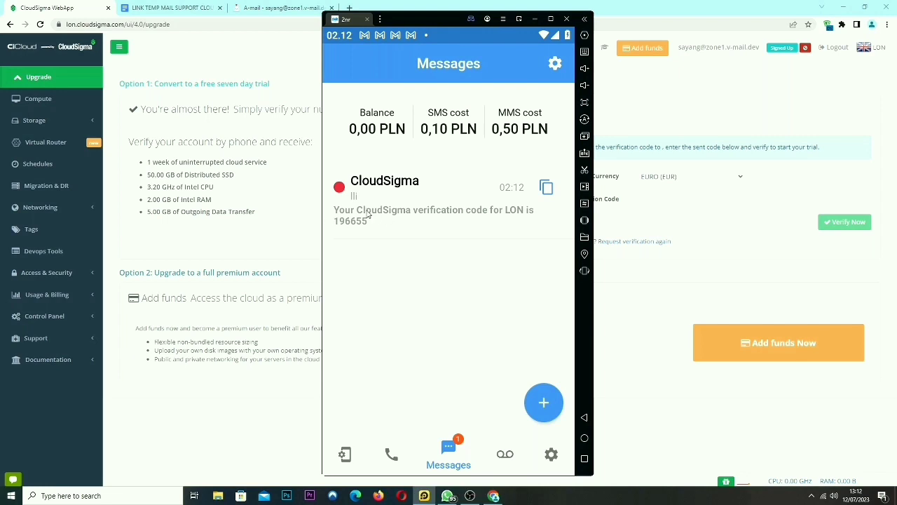
- Enter the SMS verification code, verify the account, and go to the Compute servers list
{"action": "left_click", "coordinate": [653, 197]}
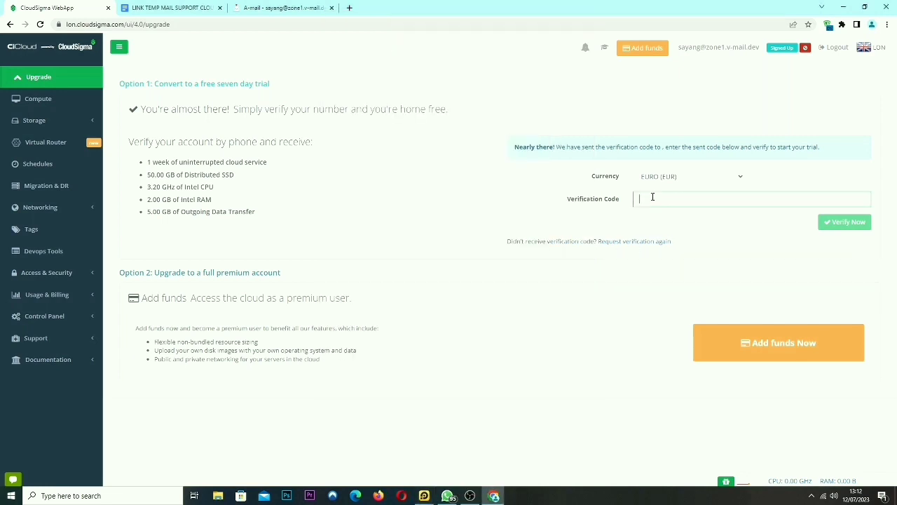
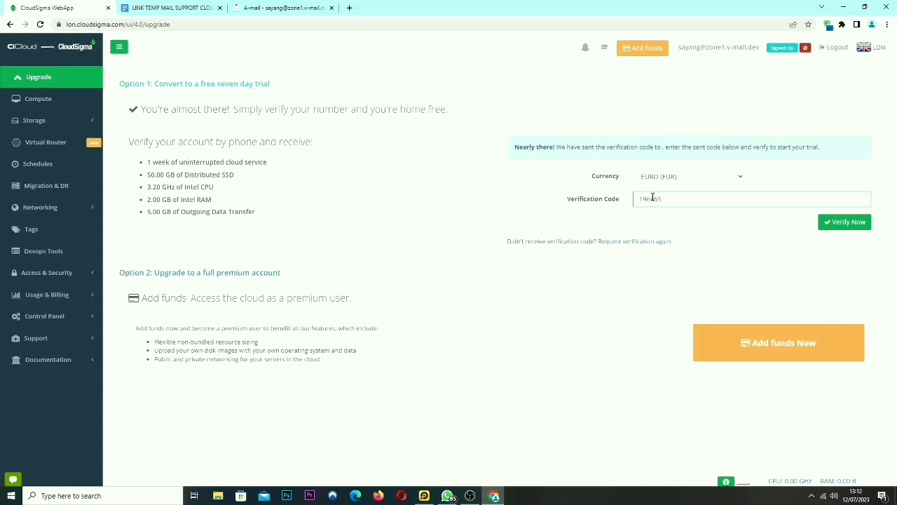
{"action": "left_click", "coordinate": [850, 222]}
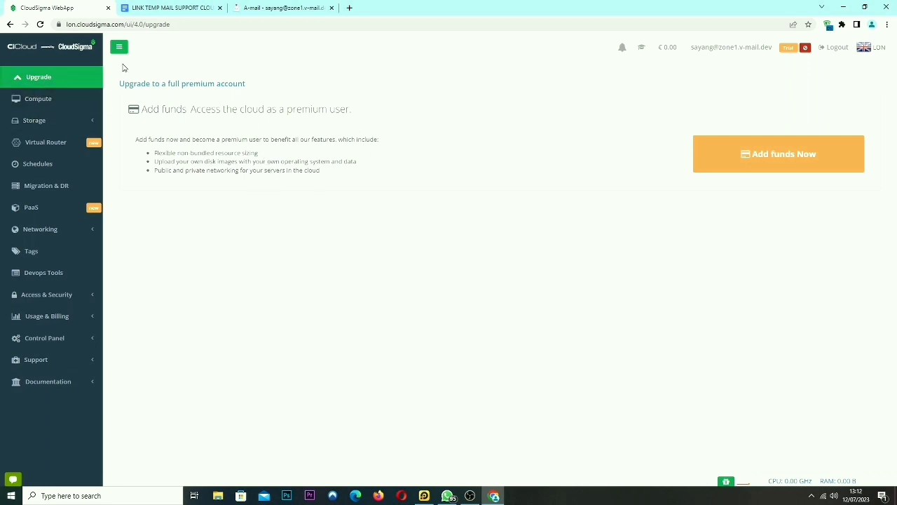
{"action": "left_click", "coordinate": [32, 98]}
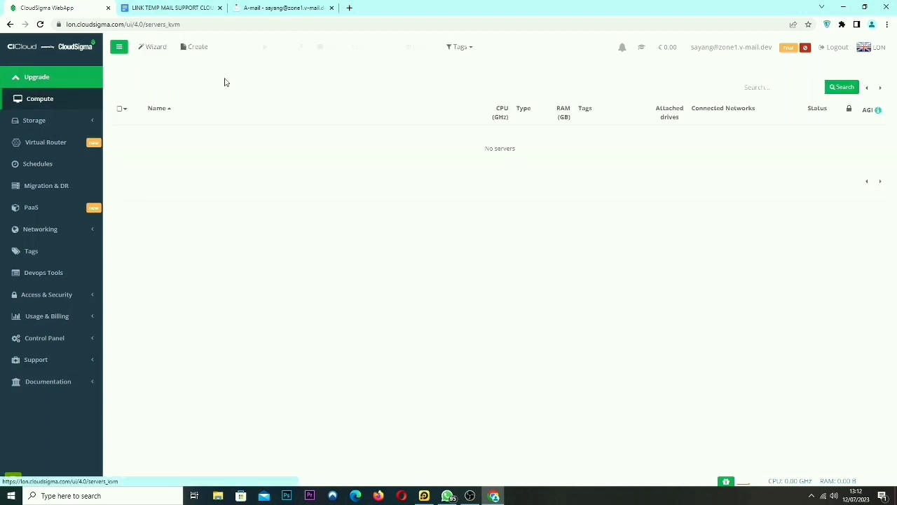
- Create a server named 'name you' with 3 GHz CPU and 2 GB RAM
{"action": "left_click", "coordinate": [201, 49]}
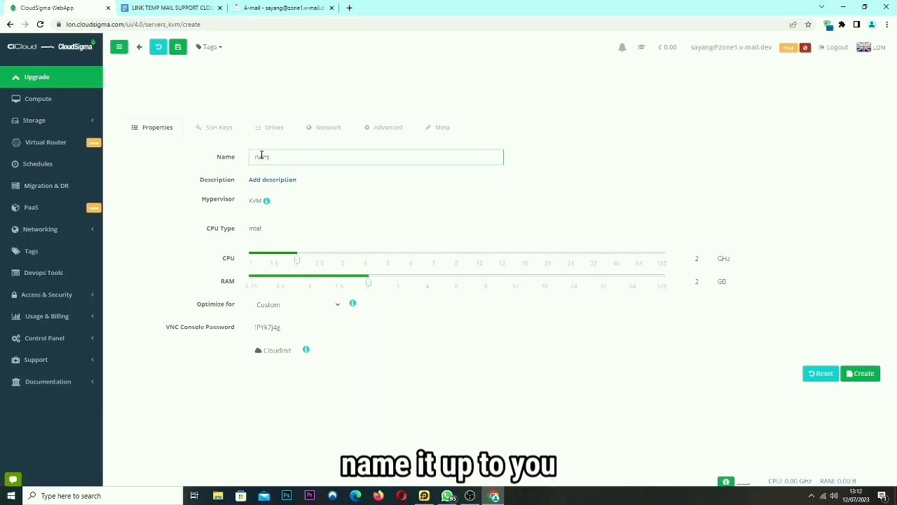
{"action": "type", "text": "name you"}
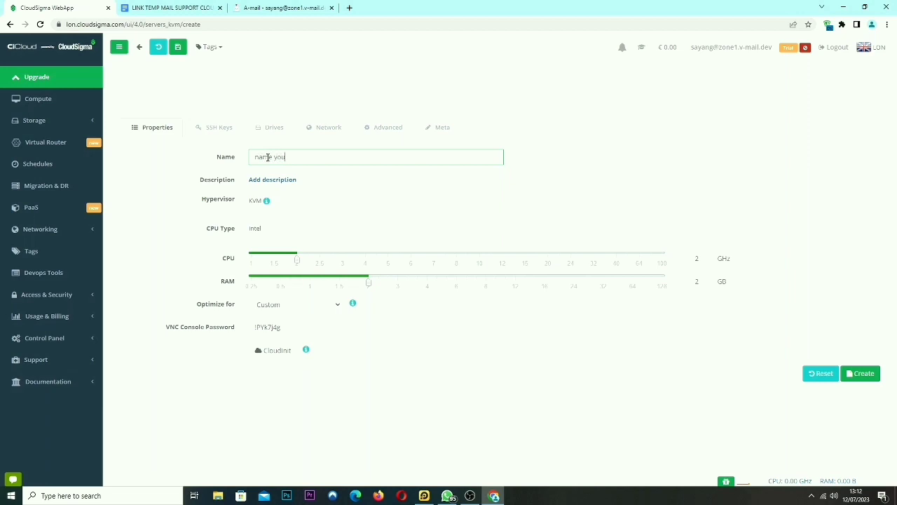
{"action": "double_click", "coordinate": [696, 258]}
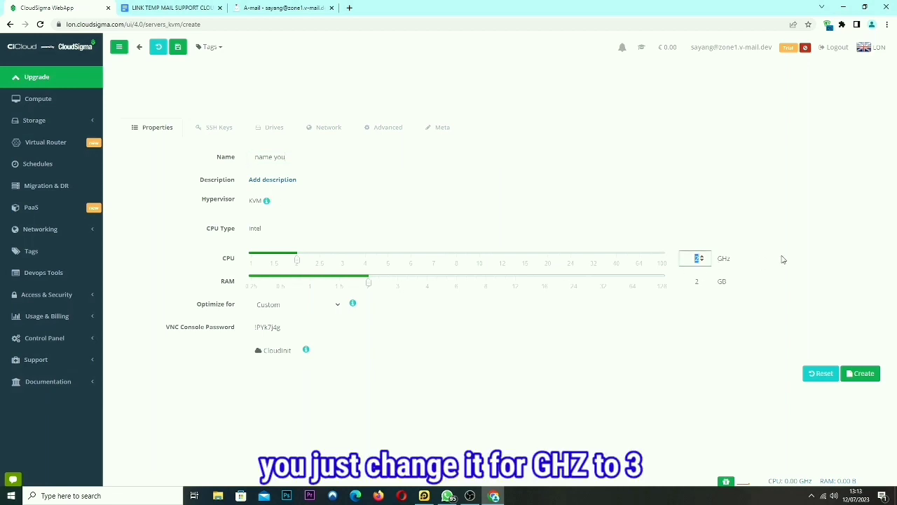
{"action": "type", "text": "3"}
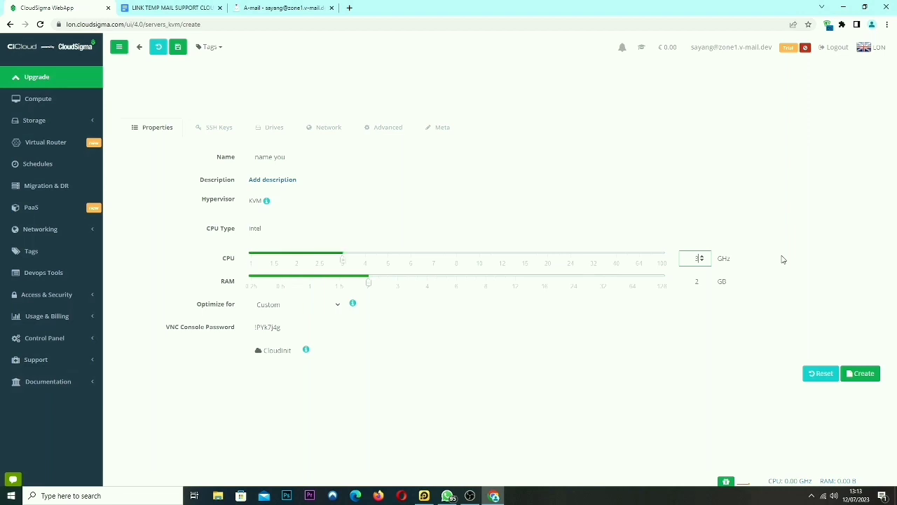
{"action": "left_click_drag", "start_coordinate": [735, 260], "coordinate": [714, 262]}
{"action": "left_click", "coordinate": [867, 372]}
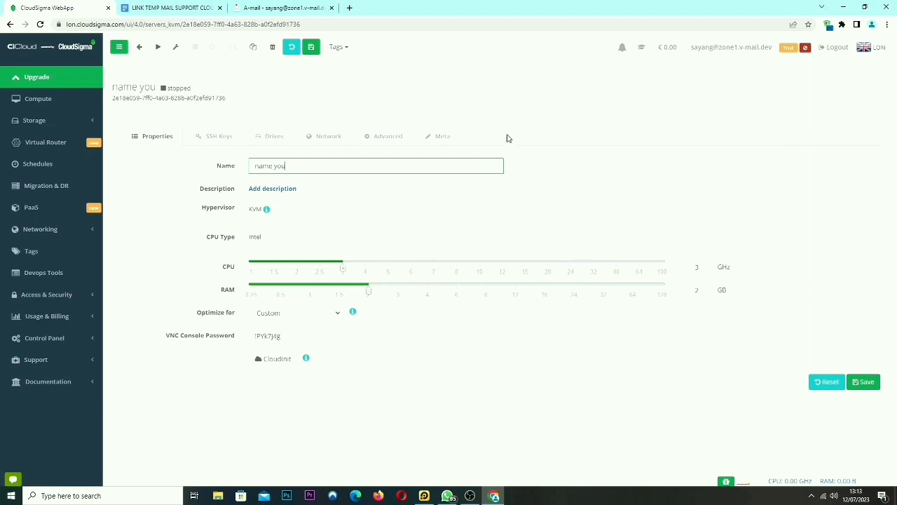
- On the server's Drives tab, choose to attach a brand-new drive
{"action": "left_click", "coordinate": [283, 142]}
{"action": "double_click", "coordinate": [282, 143]}
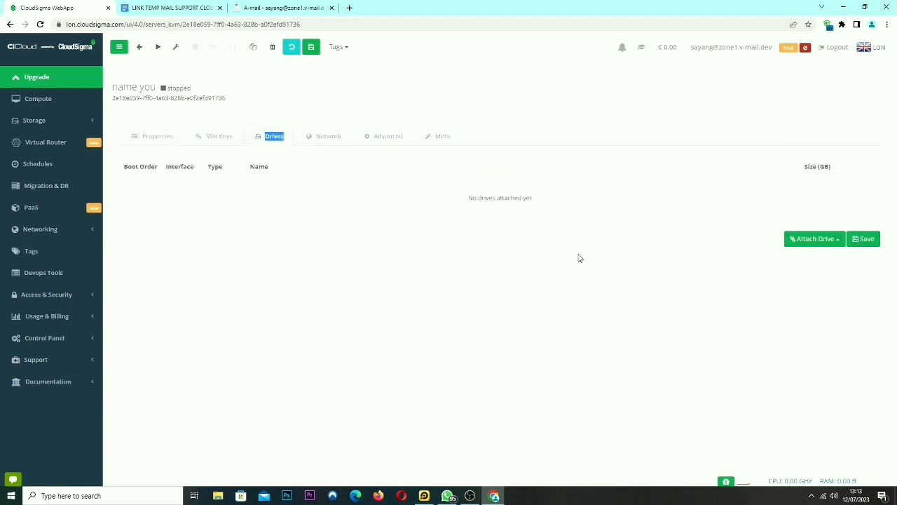
{"action": "left_click", "coordinate": [815, 239]}
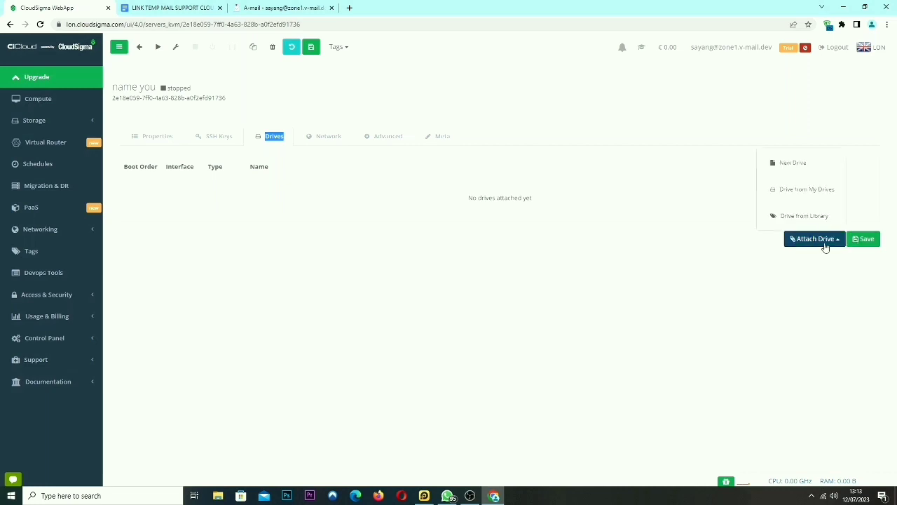
{"action": "mouse_move", "coordinate": [811, 164]}
{"action": "left_mouse_down"}
{"action": "mouse_move", "coordinate": [789, 164]}
{"action": "mouse_move", "coordinate": [797, 166]}
{"action": "left_mouse_up"}
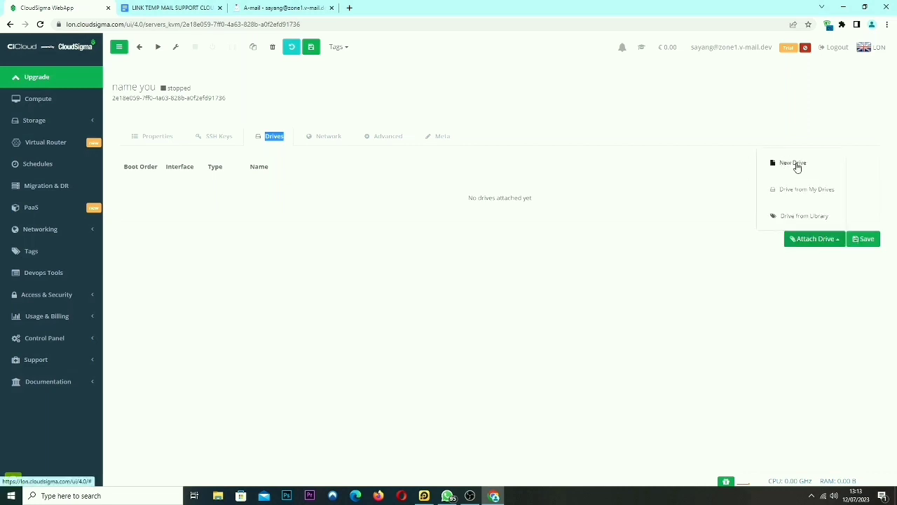
{"action": "left_click", "coordinate": [797, 166]}
- Name the new drive 'name you', set its size to 50 GB, and create and attach it
{"action": "left_click", "coordinate": [296, 209]}
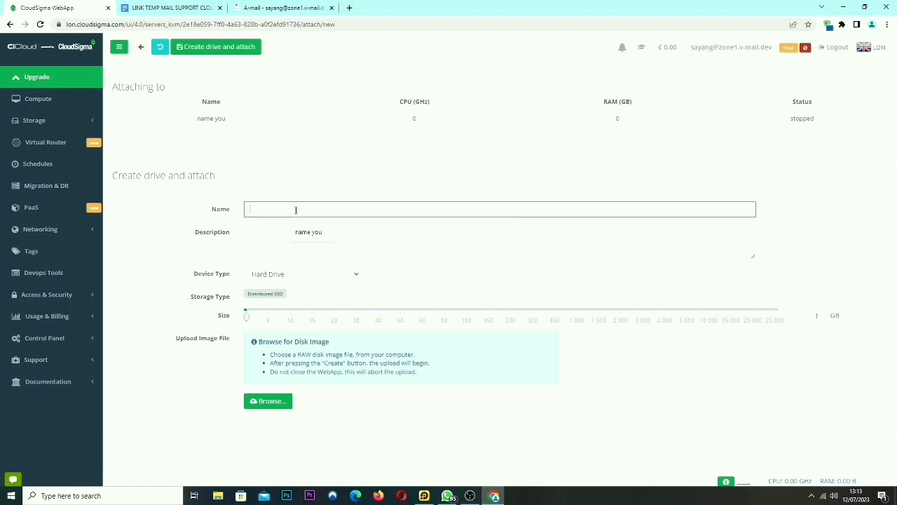
{"action": "left_click", "coordinate": [307, 232]}
{"action": "left_click", "coordinate": [813, 316]}
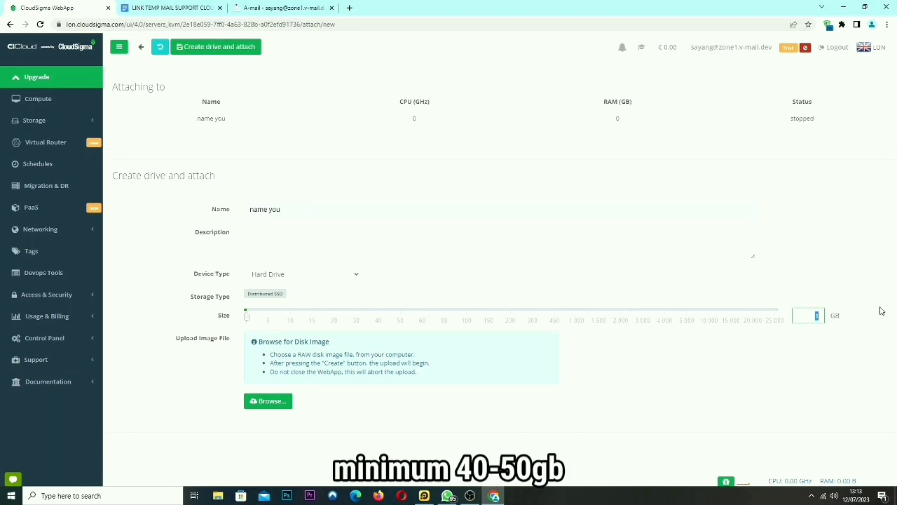
{"action": "type", "text": "50"}
{"action": "key", "text": "BackSpace"}
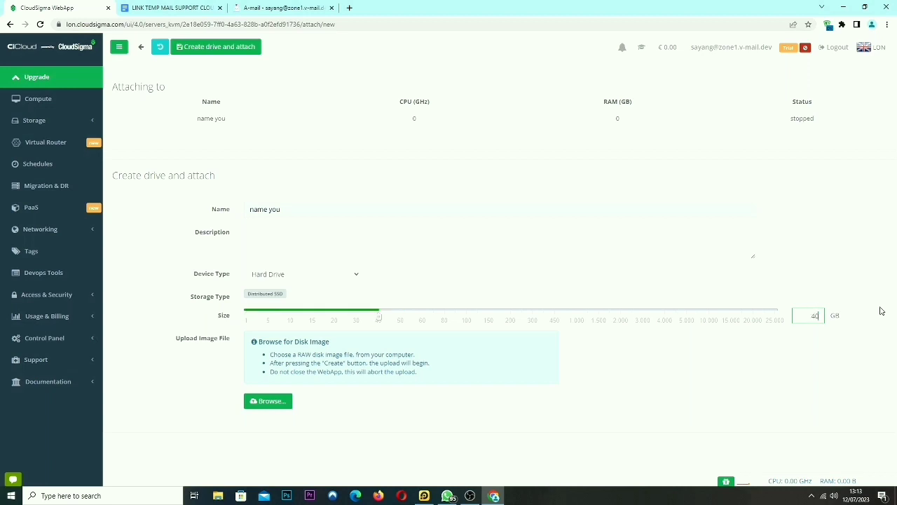
{"action": "key", "text": "BackSpace"}
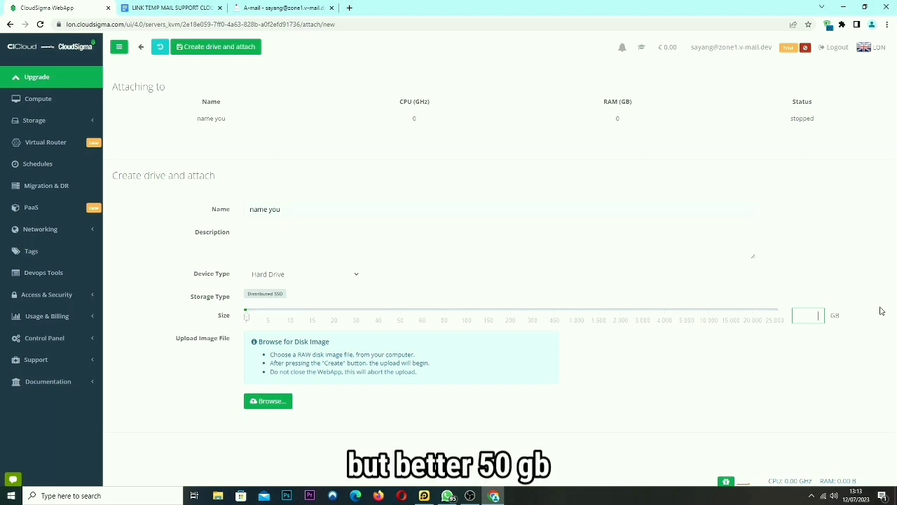
{"action": "type", "text": "50"}
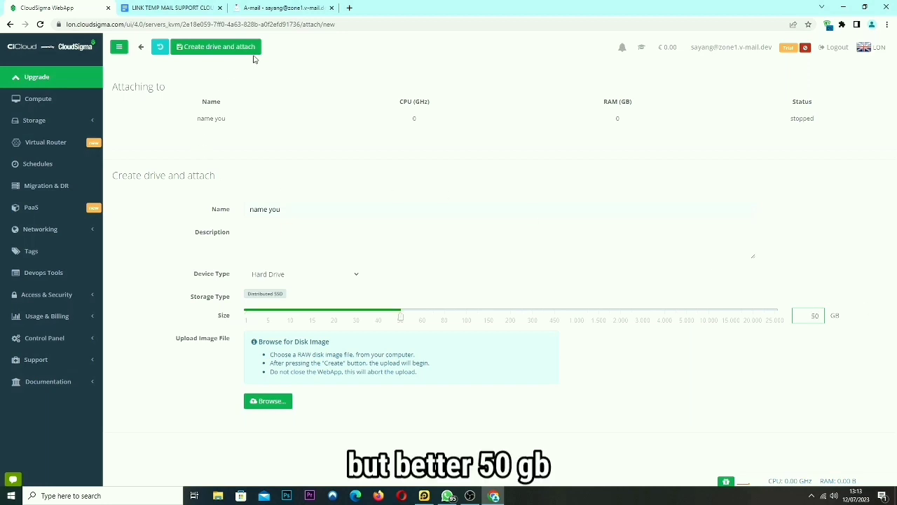
{"action": "left_click", "coordinate": [226, 47]}
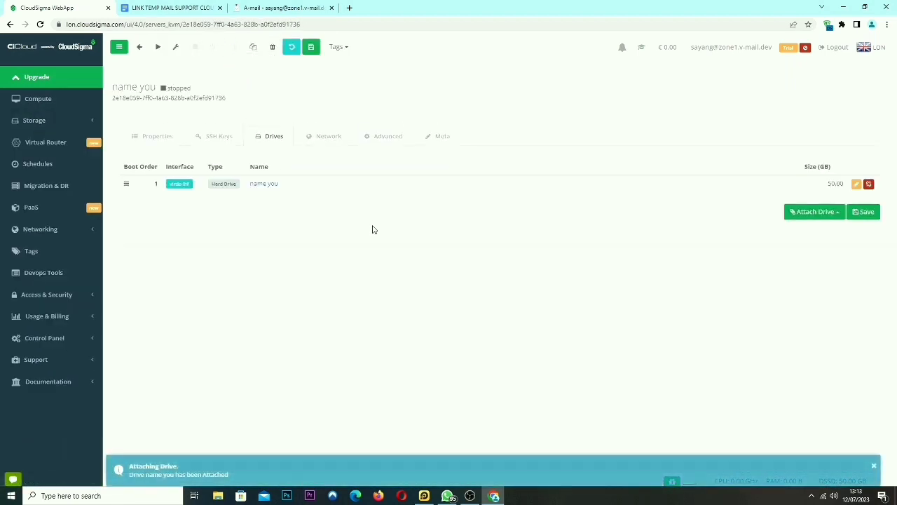
- Search the public drive library for Windows Server images, trying 2012, 2022 and 2016
{"action": "left_click", "coordinate": [808, 212]}
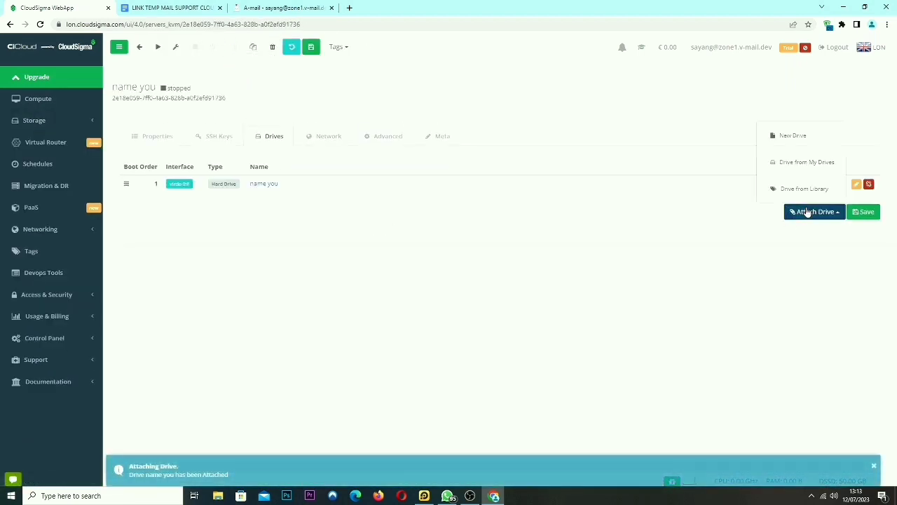
{"action": "left_click", "coordinate": [801, 188]}
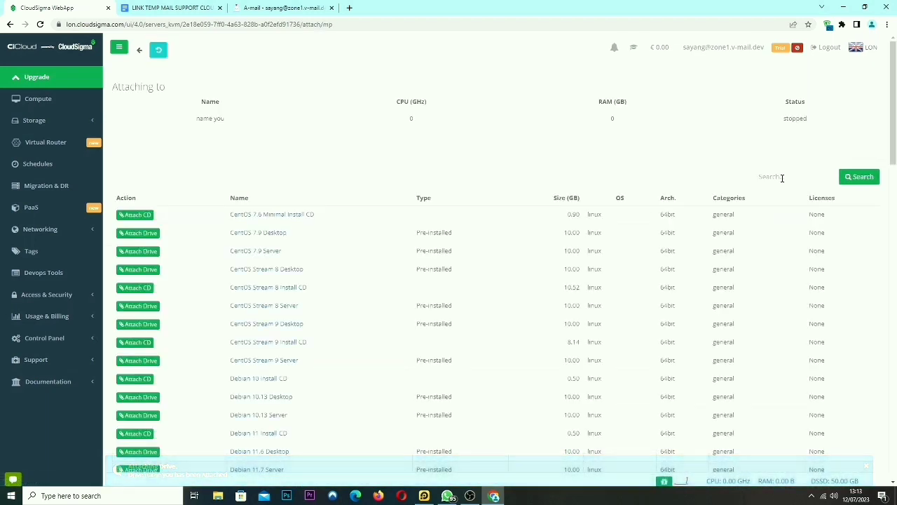
{"action": "left_click", "coordinate": [774, 176]}
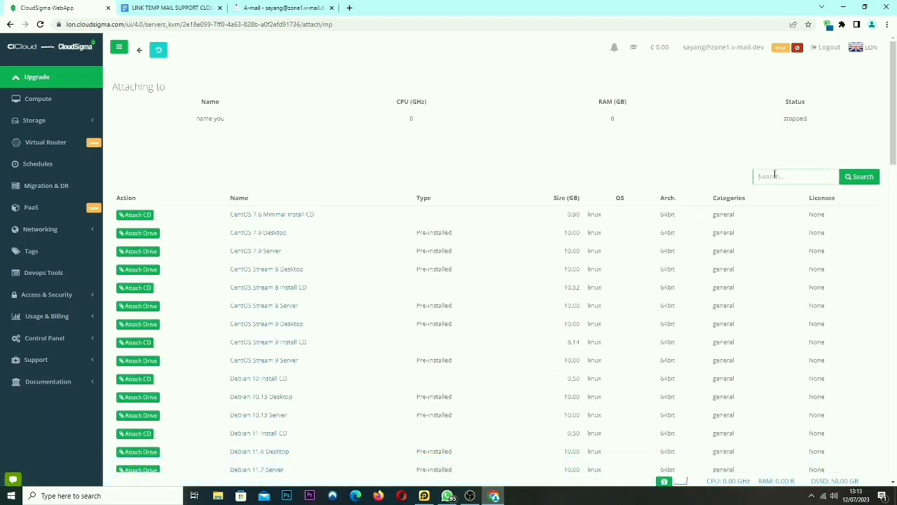
{"action": "type", "text": "window"}
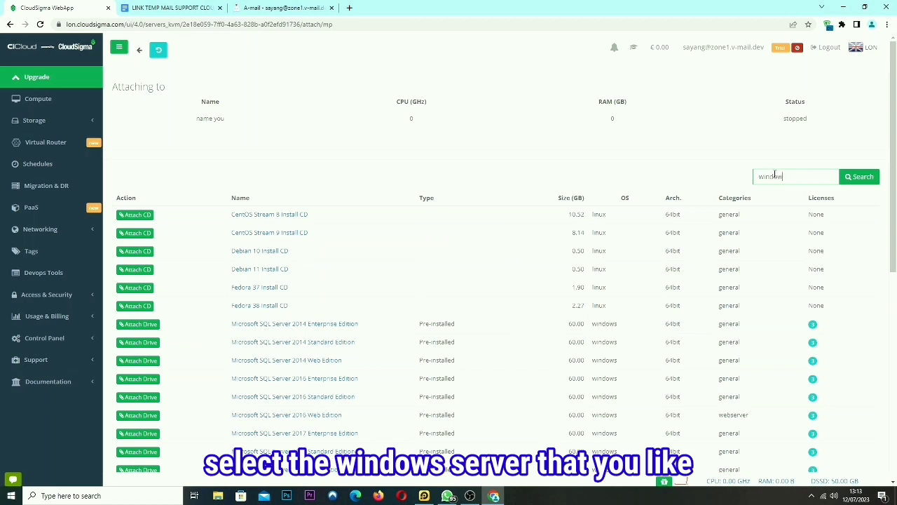
{"action": "type", "text": "s se"}
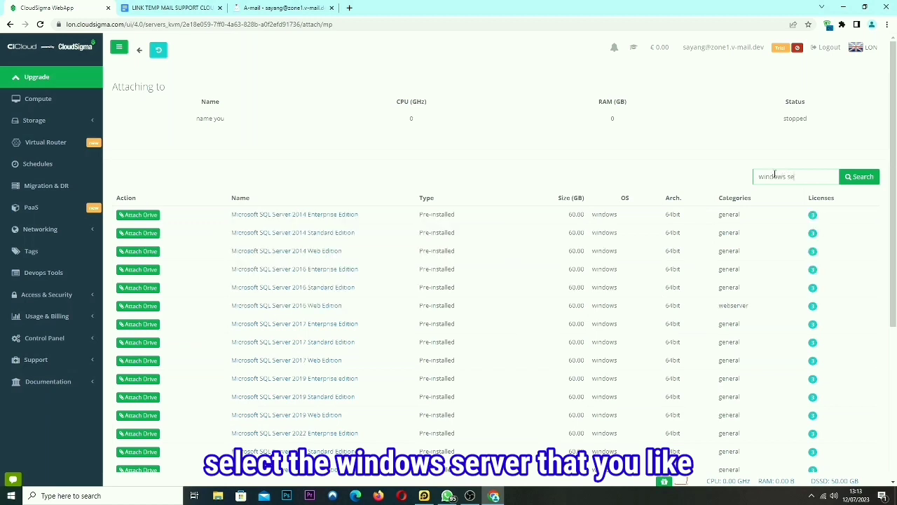
{"action": "type", "text": "rver"}
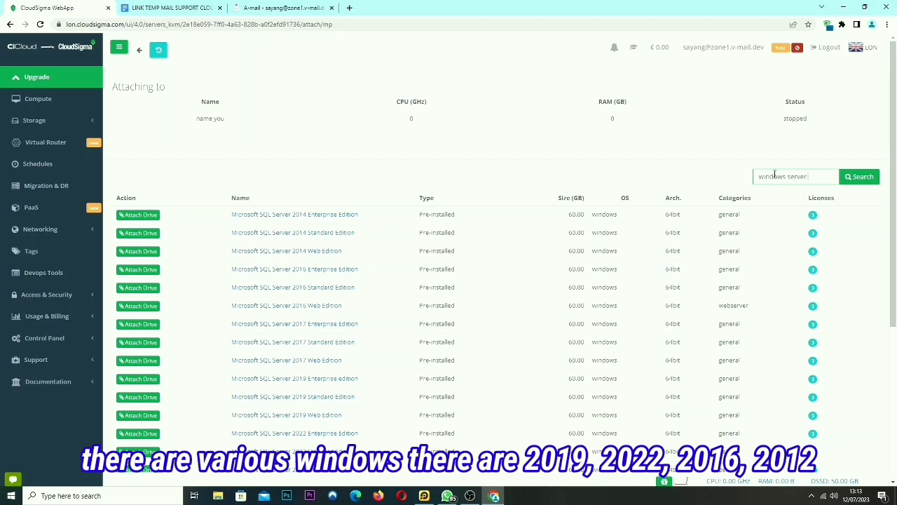
{"action": "type", "text": " 20"}
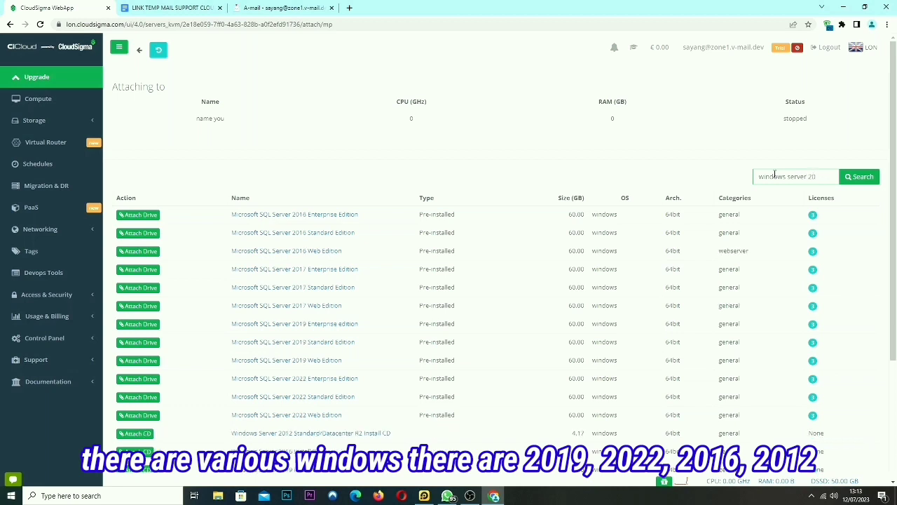
{"action": "type", "text": "12"}
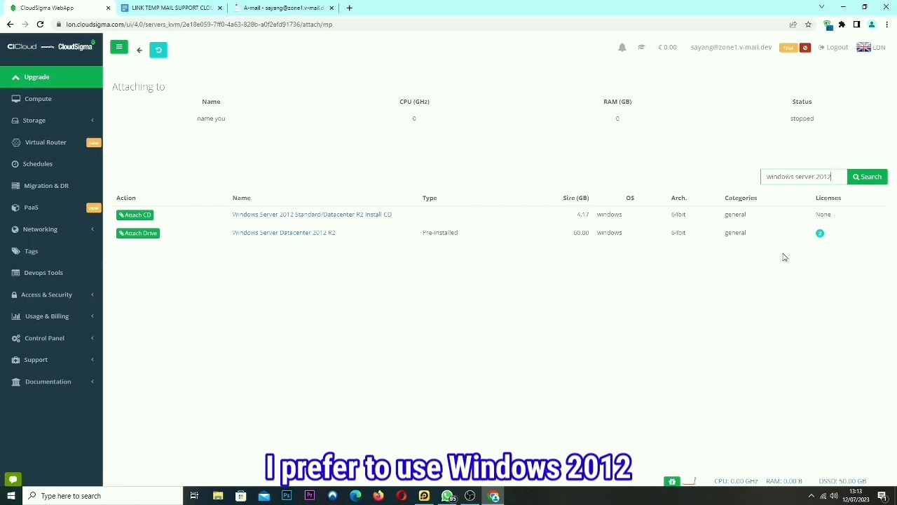
{"action": "key", "text": "BackSpace"}
{"action": "key", "text": "BackSpace"}
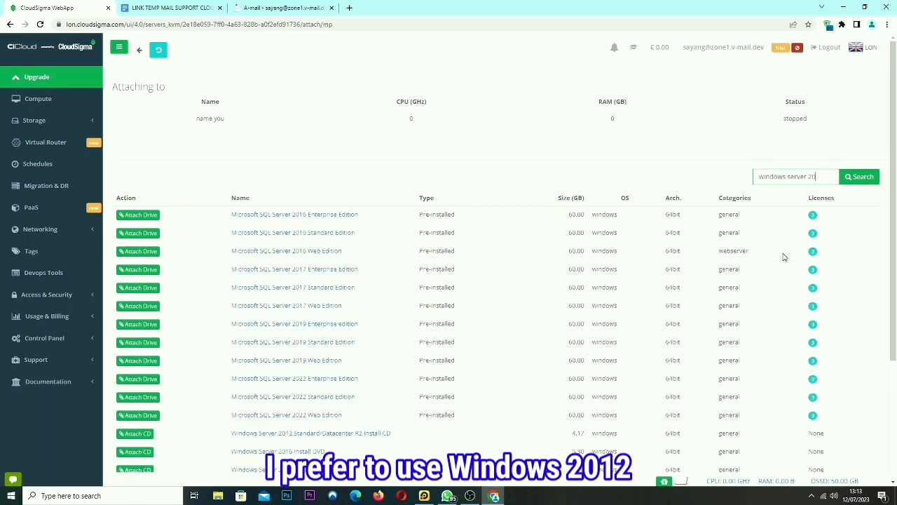
{"action": "type", "text": "202"}
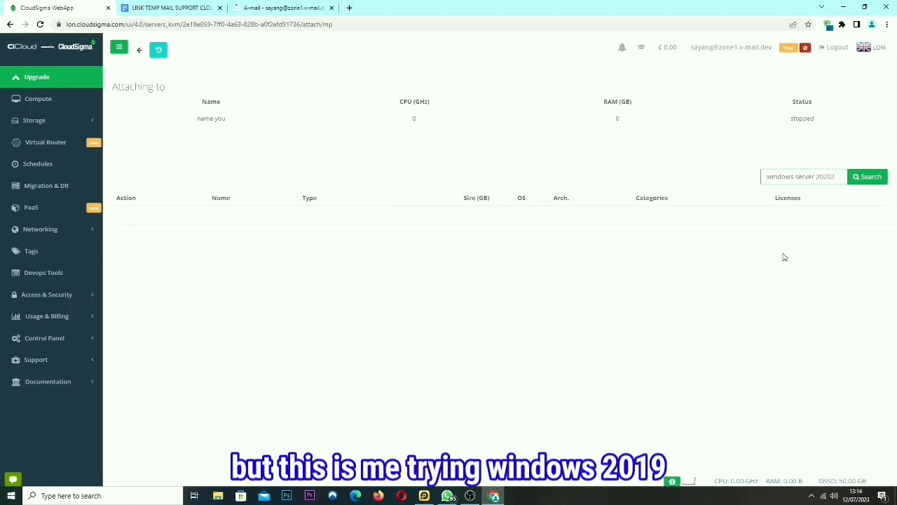
{"action": "key", "text": "BackSpace"}
{"action": "key", "text": "BackSpace"}
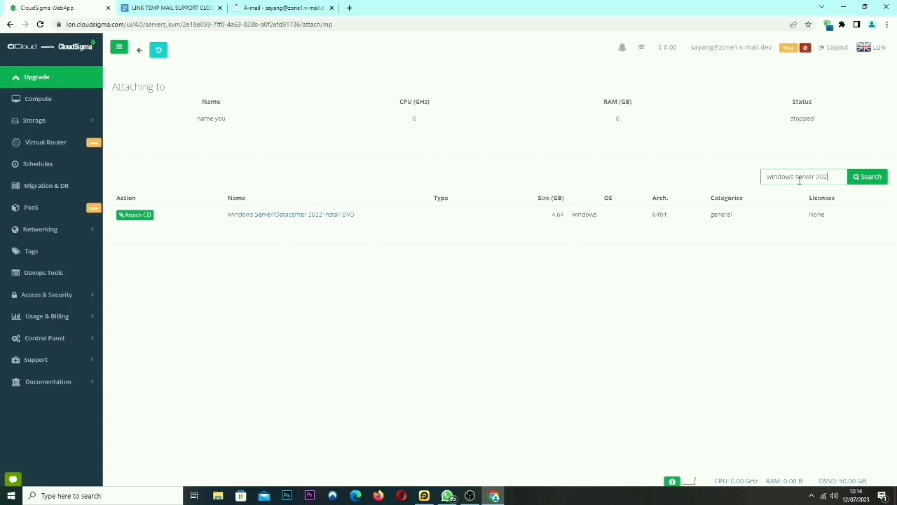
{"action": "key", "text": "BackSpace"}
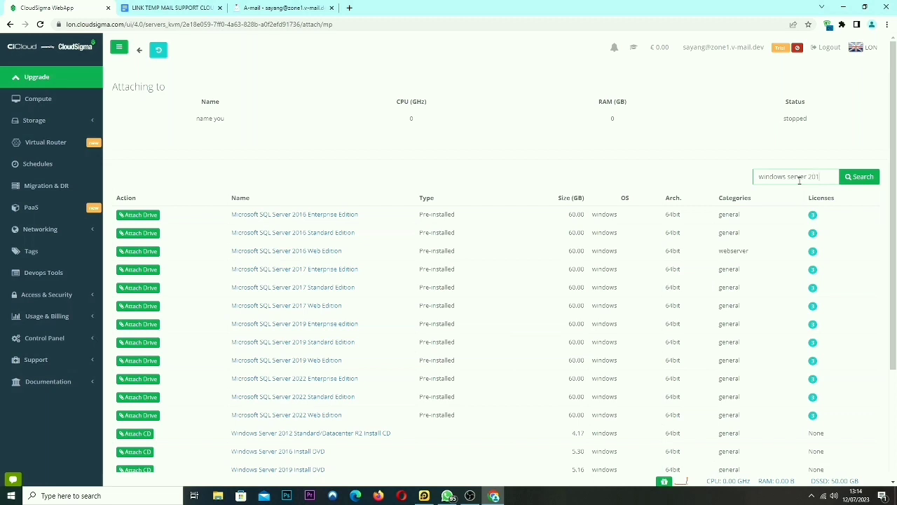
{"action": "type", "text": "6"}
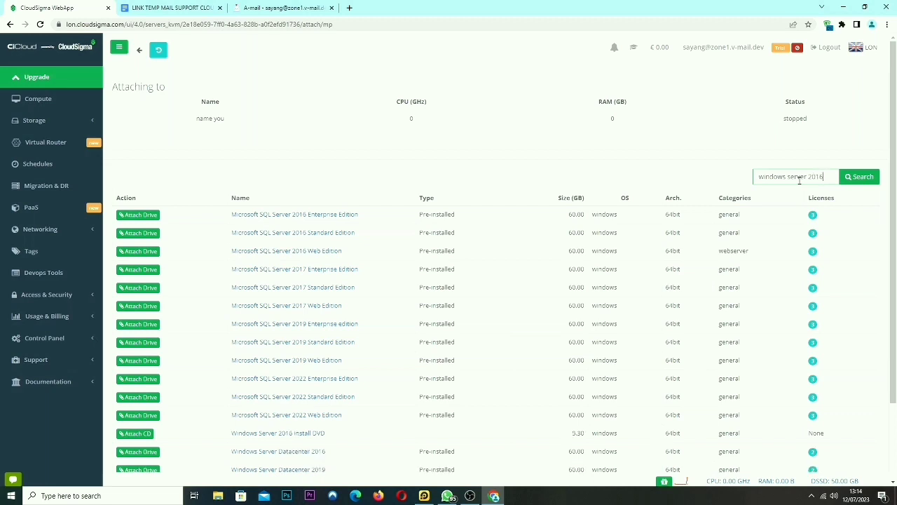
- Narrow the search to 'windows server 2019' and attach its Install DVD as a CD
{"action": "scroll", "coordinate": [614, 409], "scroll_direction": "down", "scroll_amount": 1}
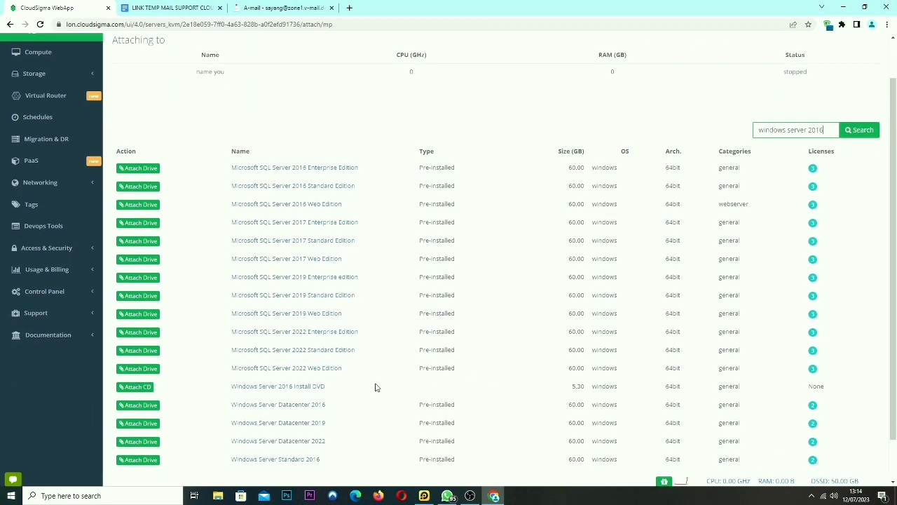
{"action": "left_click_drag", "start_coordinate": [840, 387], "coordinate": [807, 385]}
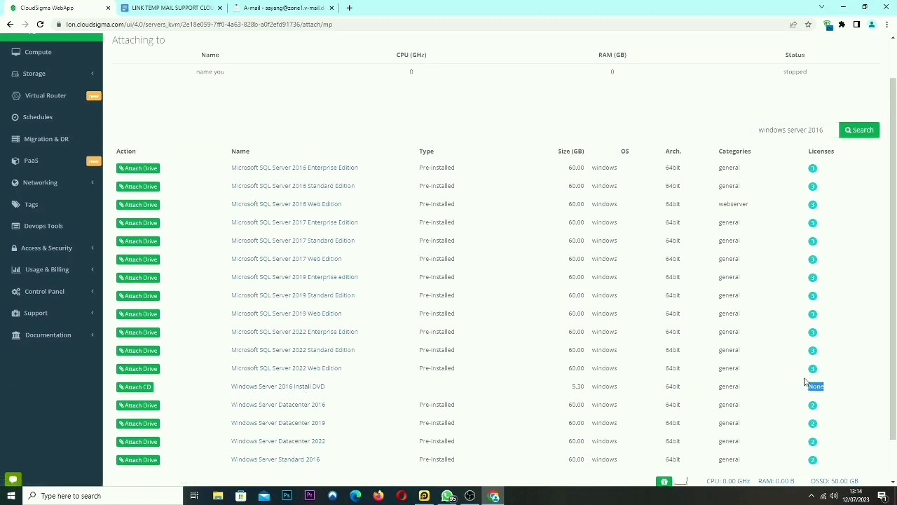
{"action": "scroll", "coordinate": [695, 260], "scroll_direction": "down", "scroll_amount": 1}
{"action": "scroll", "coordinate": [695, 260], "scroll_direction": "up", "scroll_amount": 1}
{"action": "left_click", "coordinate": [827, 177]}
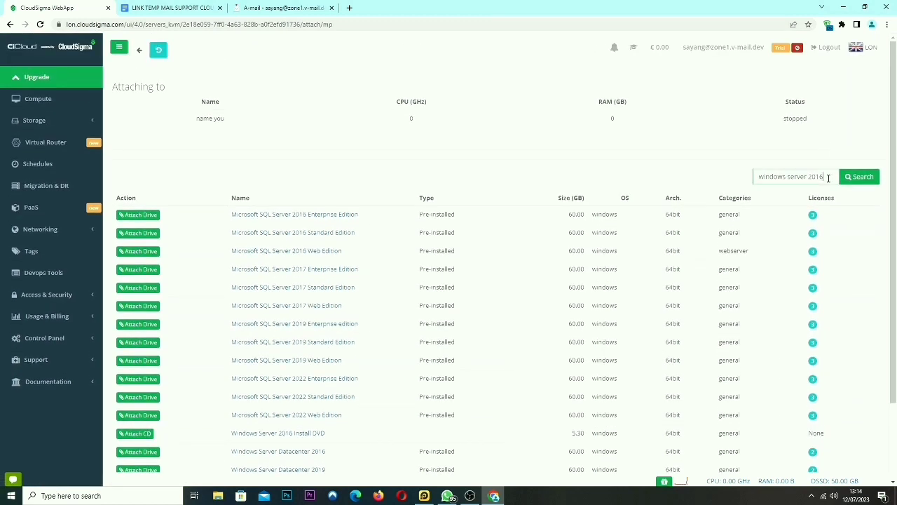
{"action": "key", "text": "BackSpace"}
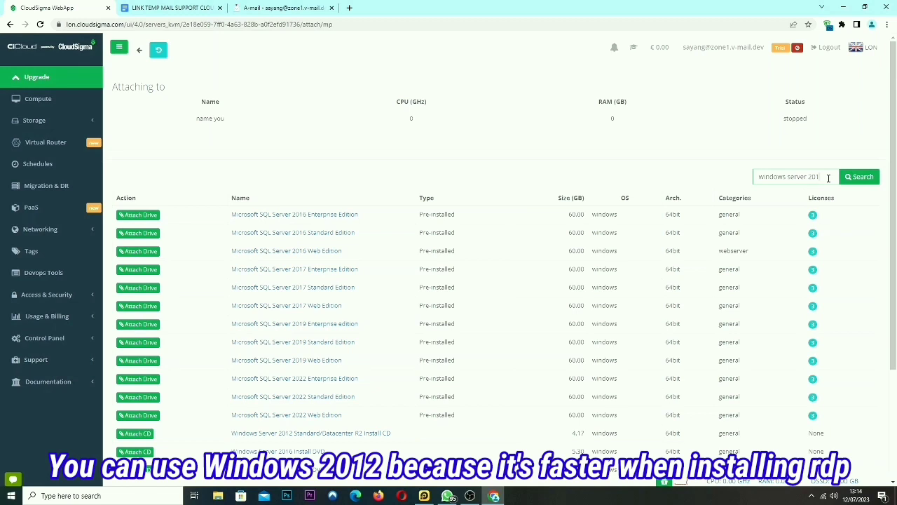
{"action": "type", "text": "9"}
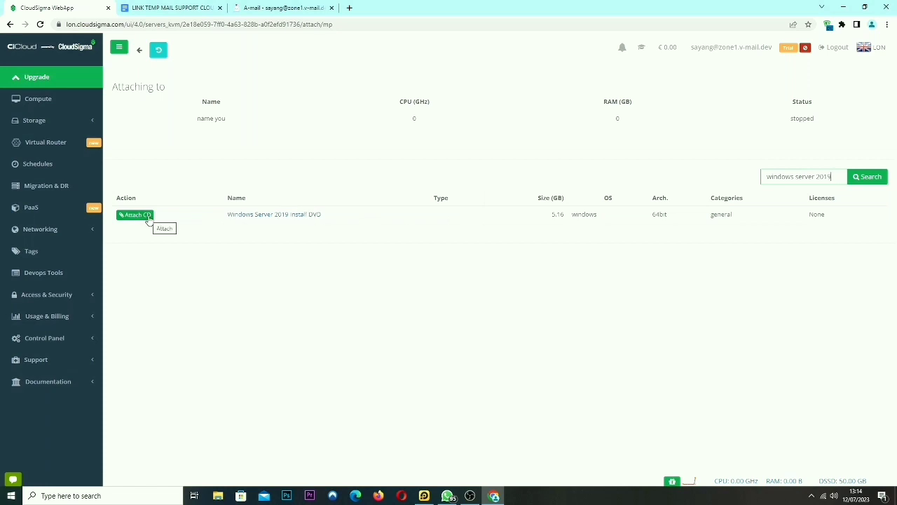
{"action": "left_click", "coordinate": [147, 217]}
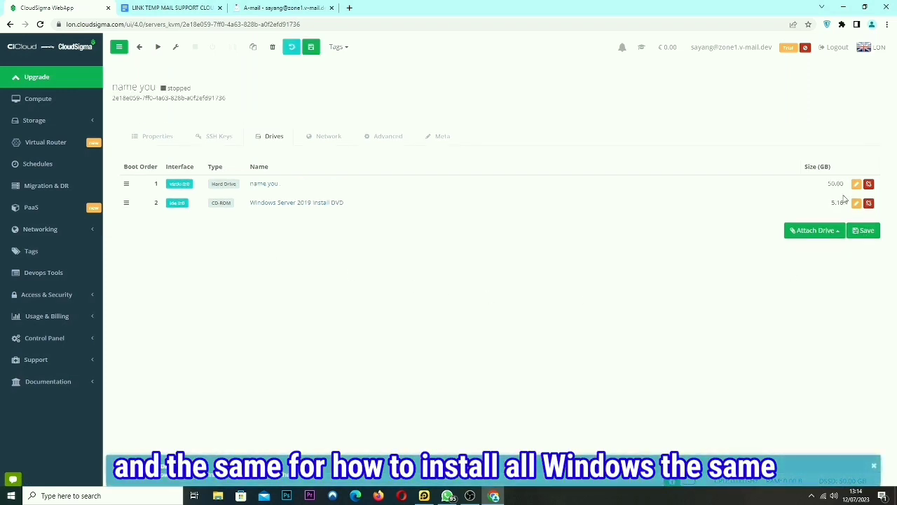
- Set the hard drive's device type to IDE with minor channel 1 and save
{"action": "left_click", "coordinate": [856, 184]}
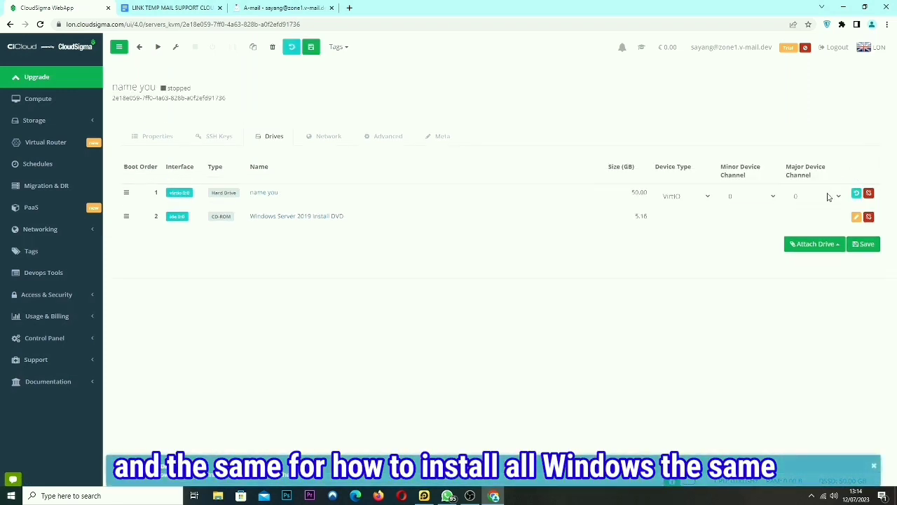
{"action": "left_click", "coordinate": [687, 197]}
{"action": "left_click", "coordinate": [679, 212]}
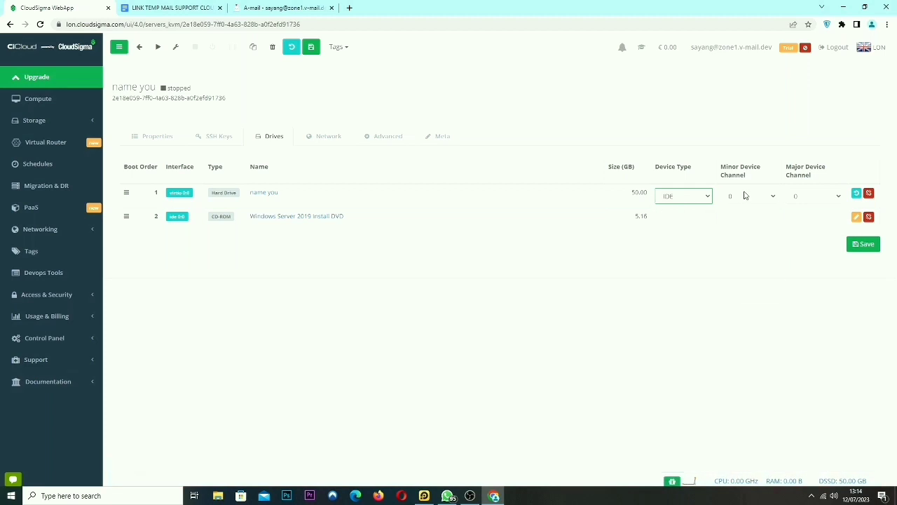
{"action": "left_click", "coordinate": [743, 196]}
{"action": "left_click", "coordinate": [743, 216]}
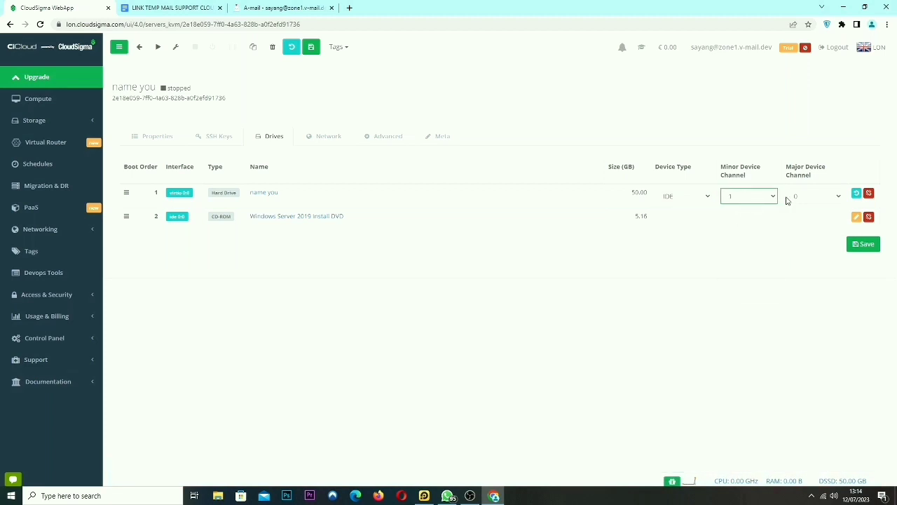
{"action": "left_click", "coordinate": [865, 244]}
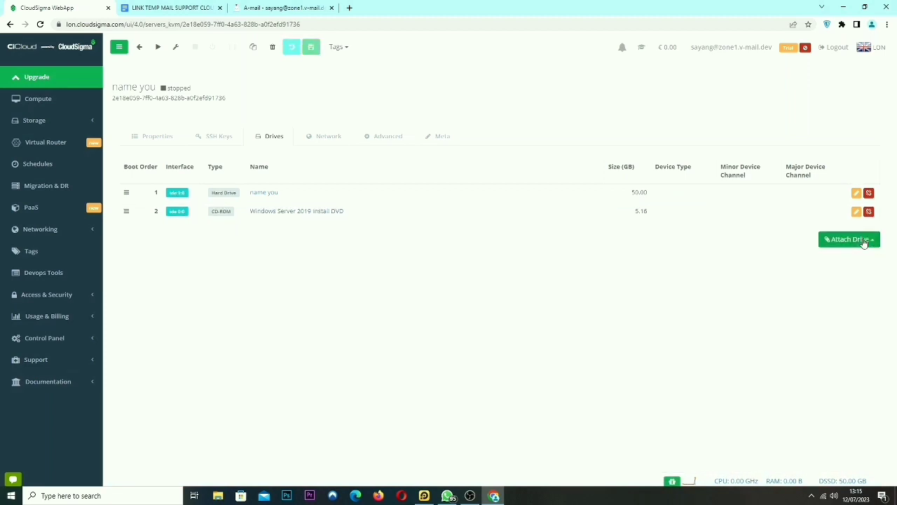
- Change the network card model to Intel PRO/1000 (Intel 82540EM chipset) and save
{"action": "left_click", "coordinate": [318, 138]}
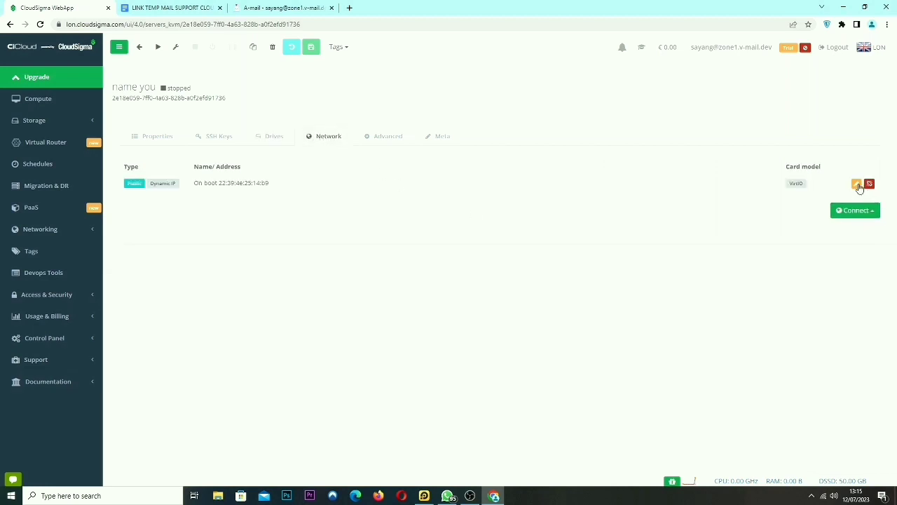
{"action": "left_click", "coordinate": [857, 183]}
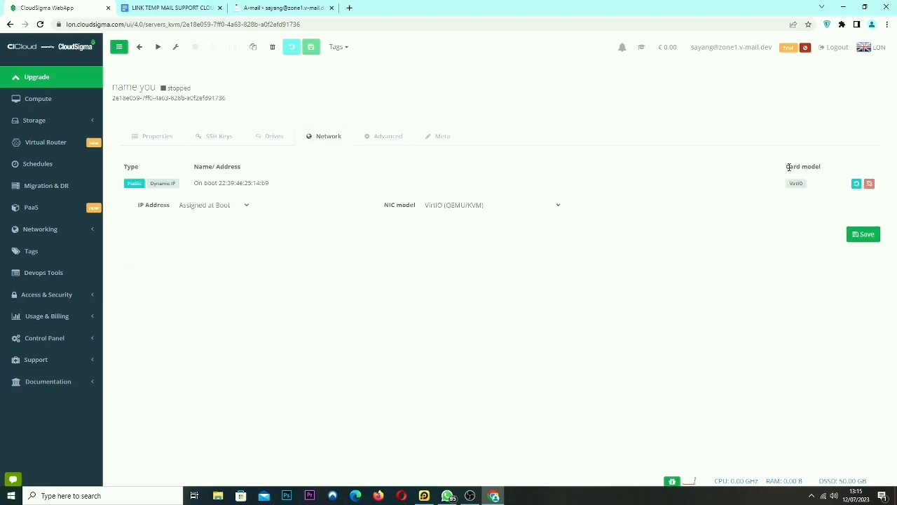
{"action": "left_click_drag", "start_coordinate": [384, 205], "coordinate": [430, 205]}
{"action": "left_click", "coordinate": [429, 206]}
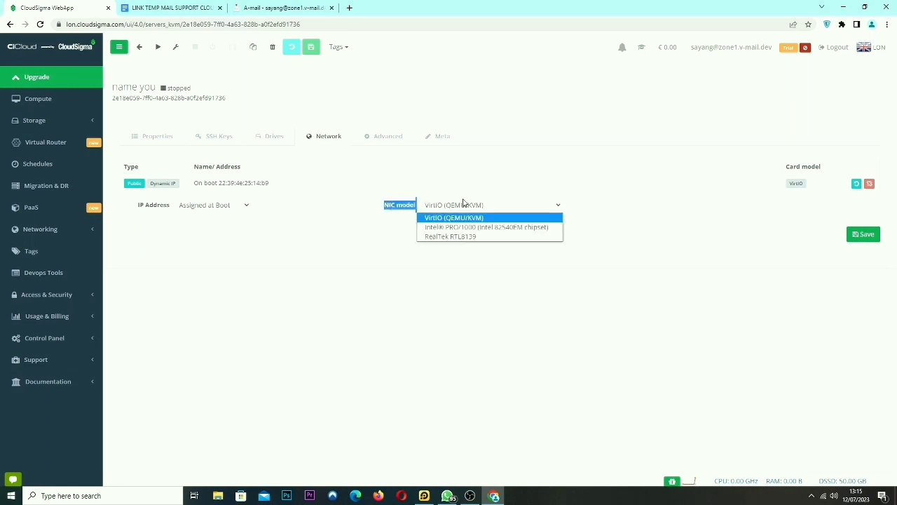
{"action": "left_click", "coordinate": [446, 228]}
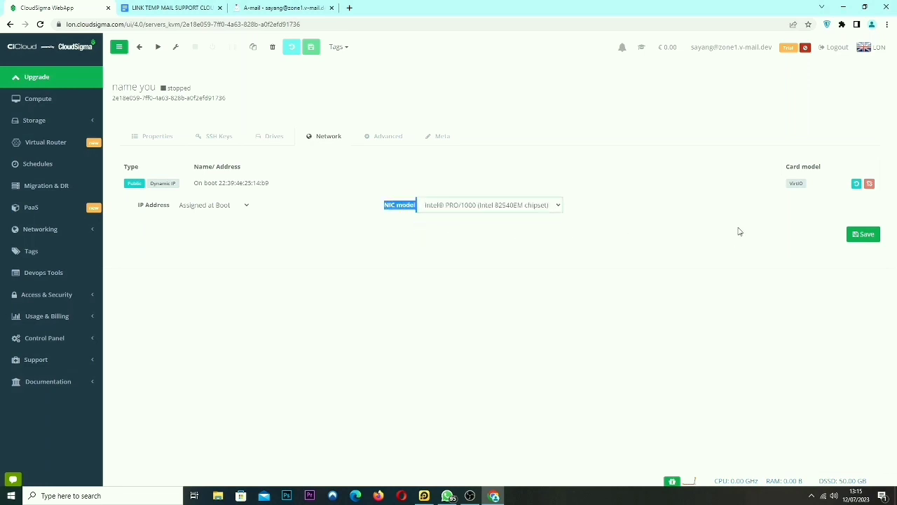
{"action": "left_click", "coordinate": [867, 238]}
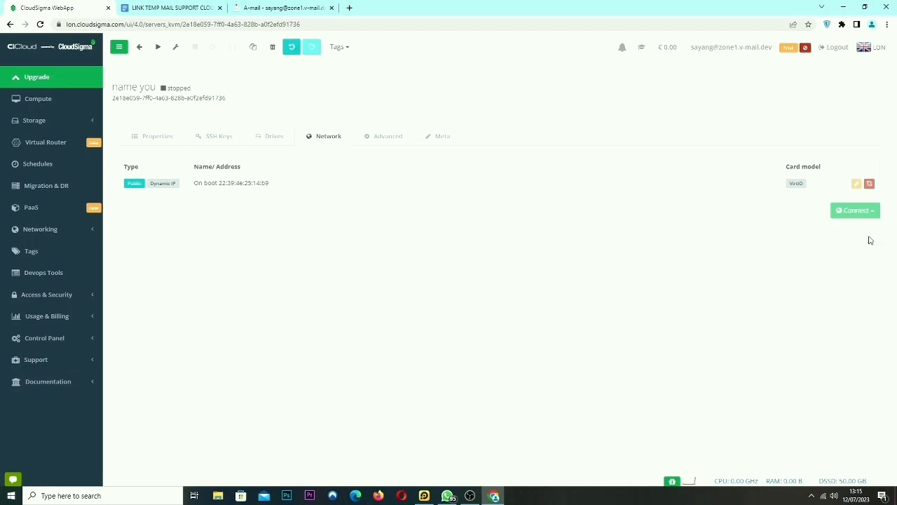
- In Advanced settings, set the simulated processing cores to 3 and save
{"action": "left_click", "coordinate": [396, 136]}
{"action": "double_click", "coordinate": [801, 240]}
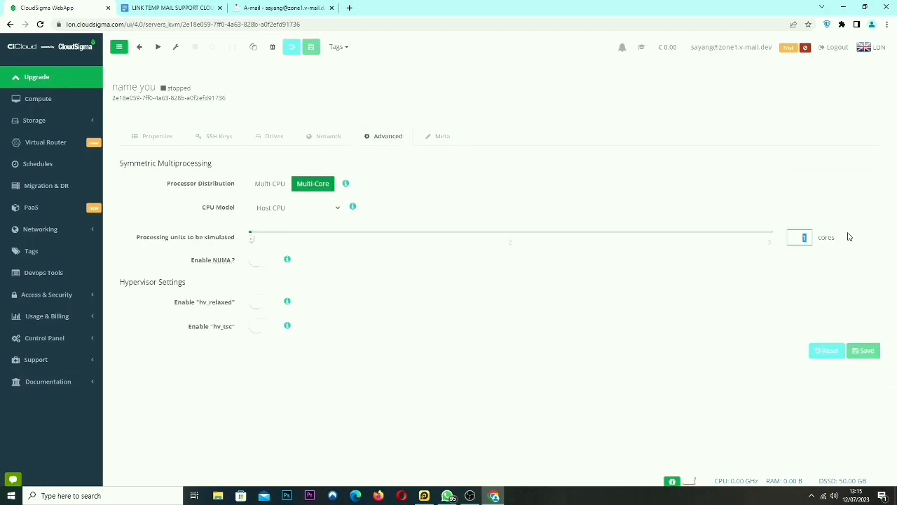
{"action": "type", "text": "3"}
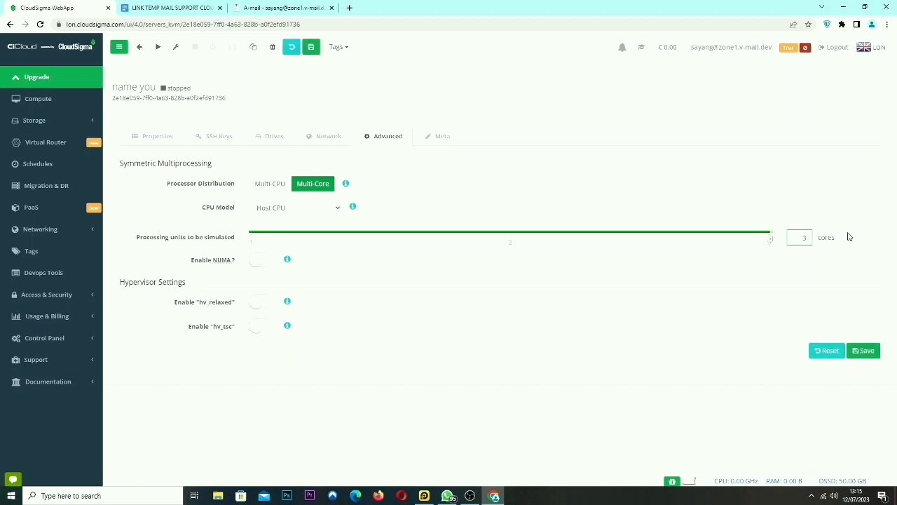
{"action": "left_click_drag", "start_coordinate": [841, 240], "coordinate": [818, 242]}
{"action": "left_click", "coordinate": [868, 351]}
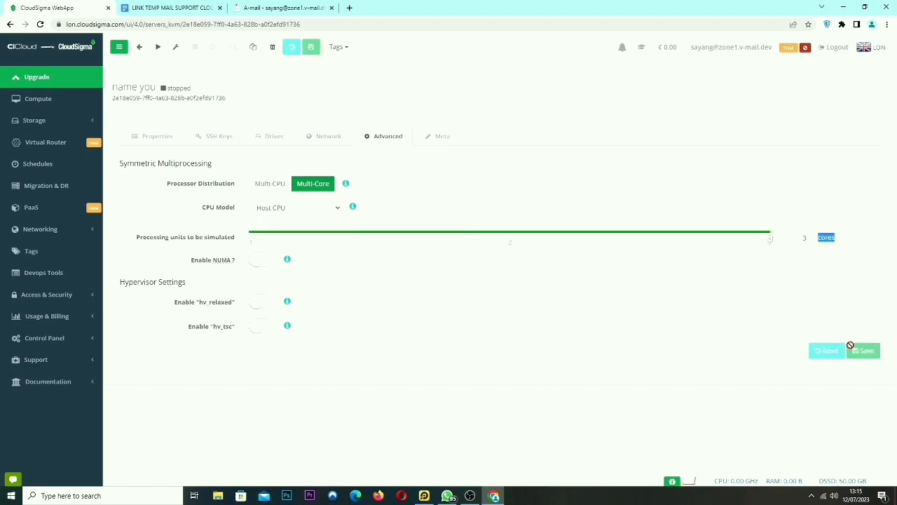
- From Properties, start the server, enable VNC Tunnel, and open the VNC console
{"action": "left_click", "coordinate": [156, 138]}
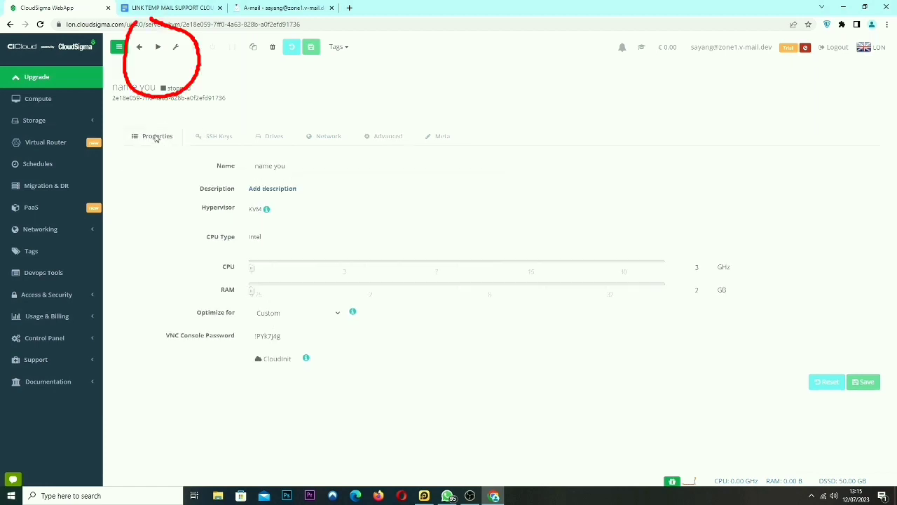
{"action": "left_click", "coordinate": [159, 50]}
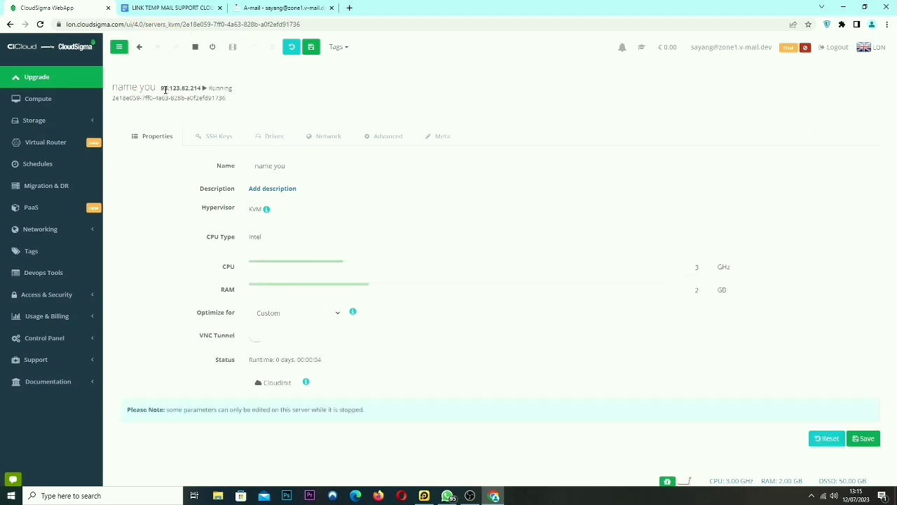
{"action": "left_click_drag", "start_coordinate": [161, 90], "coordinate": [202, 87]}
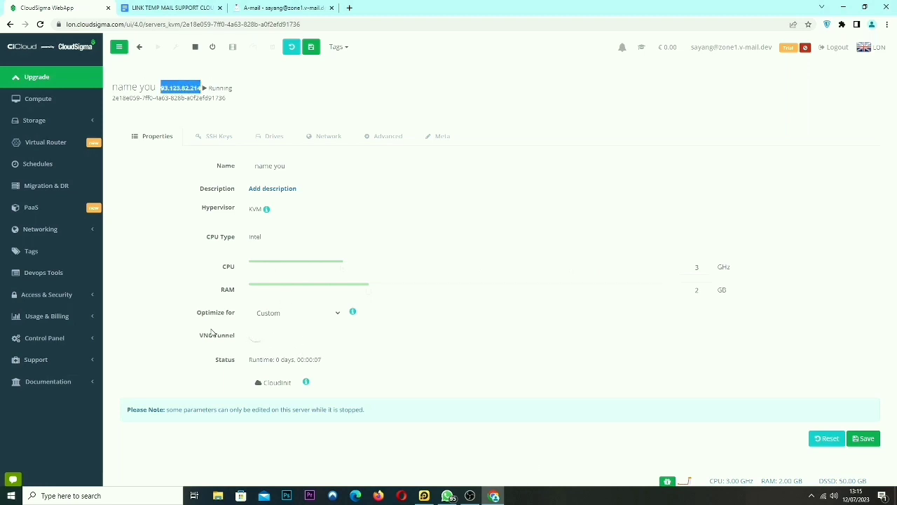
{"action": "left_click_drag", "start_coordinate": [200, 339], "coordinate": [241, 343]}
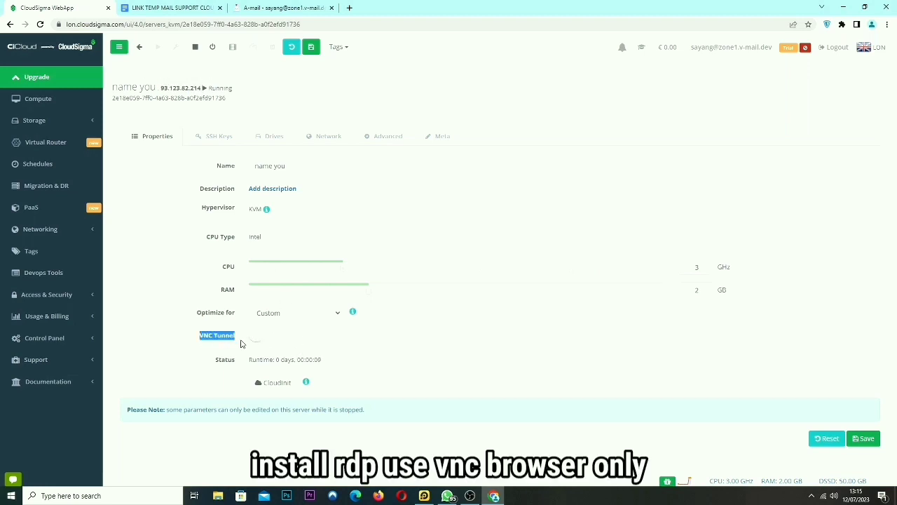
{"action": "left_click", "coordinate": [259, 342]}
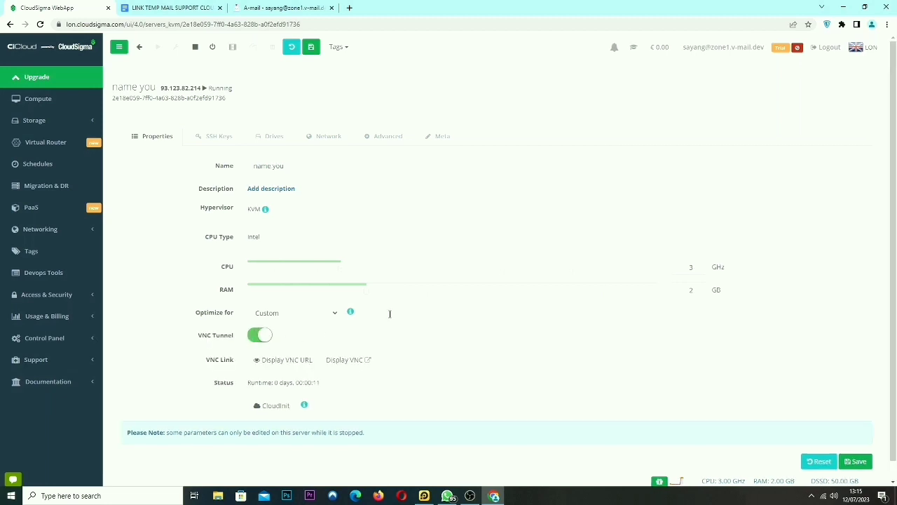
{"action": "left_click", "coordinate": [336, 364]}
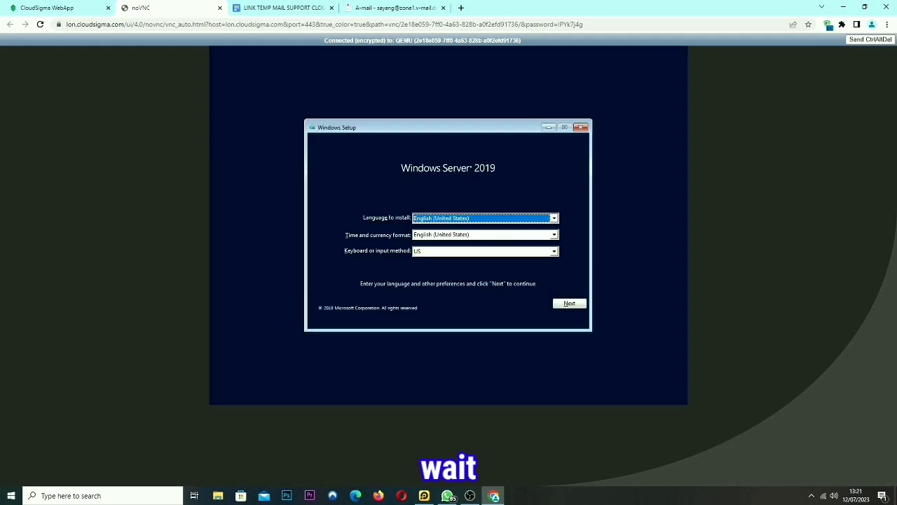
- Begin Windows Setup with default language and choose Windows Server 2019 Datacenter (Desktop Experience)
{"action": "left_click", "coordinate": [568, 306]}
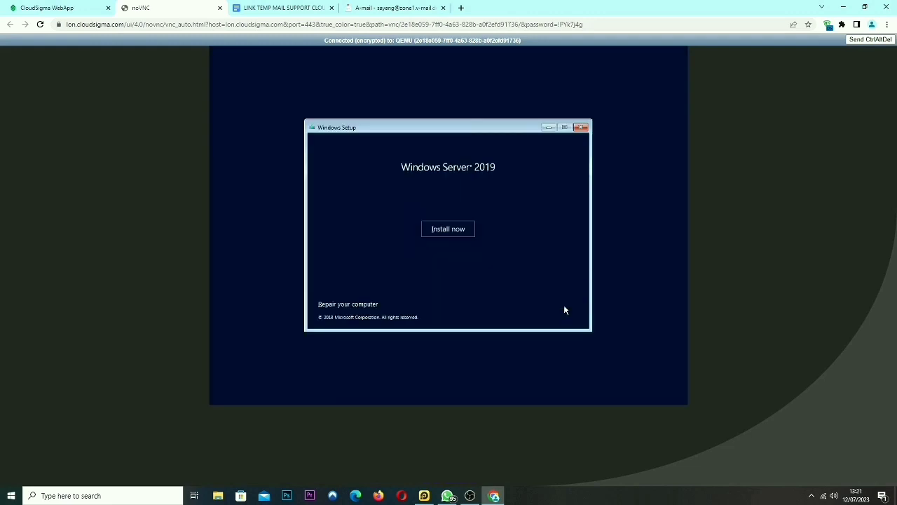
{"action": "left_click", "coordinate": [448, 229]}
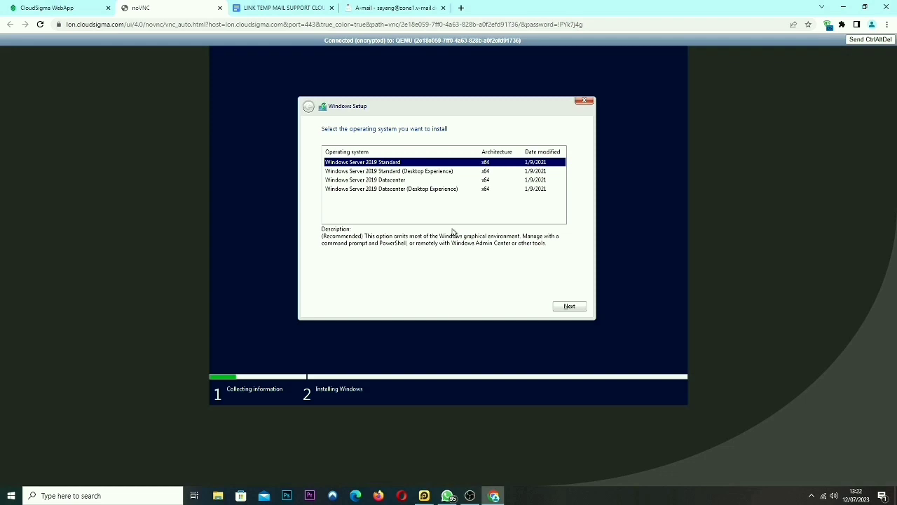
{"action": "left_click", "coordinate": [407, 191]}
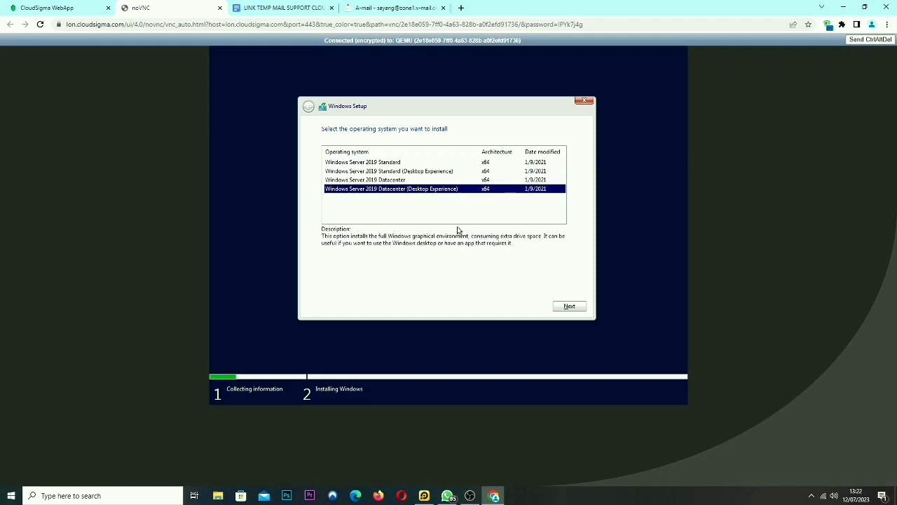
{"action": "left_click", "coordinate": [574, 307]}
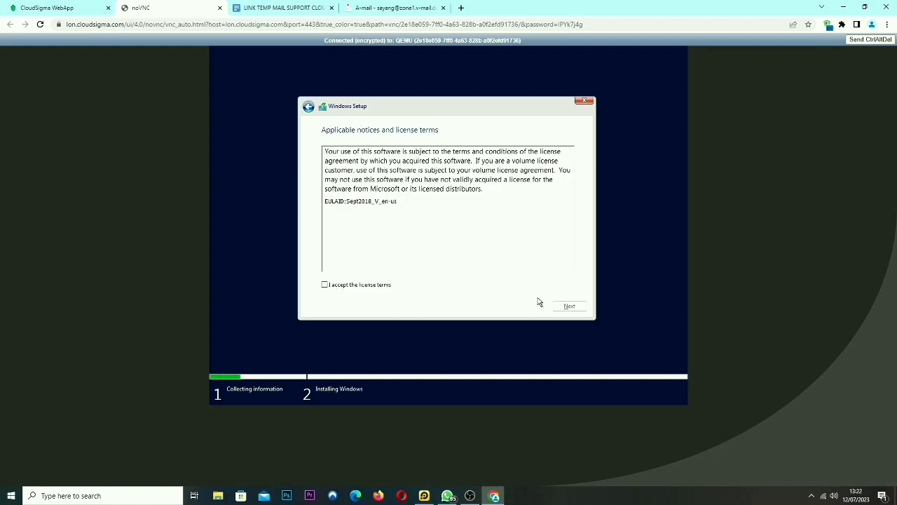
- Accept the license, run a Custom install onto Drive 0, and restart when finished
{"action": "left_click", "coordinate": [356, 285]}
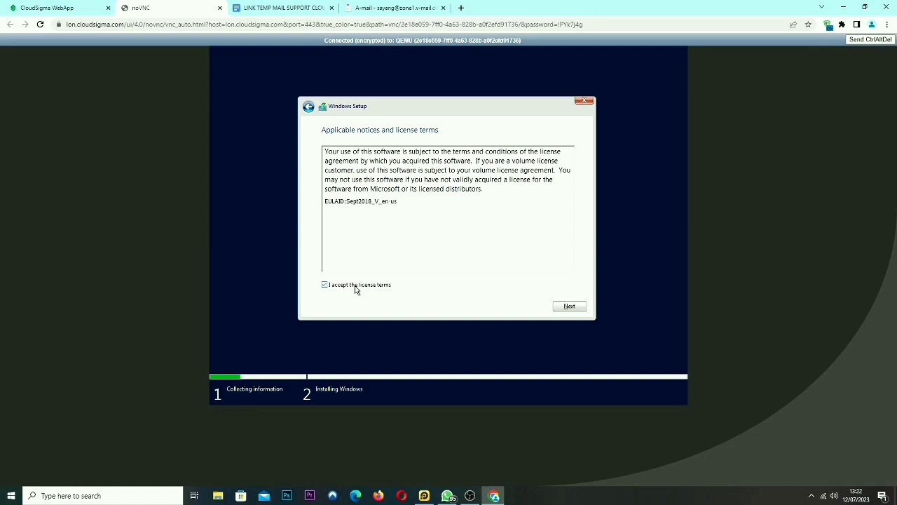
{"action": "left_click", "coordinate": [561, 309]}
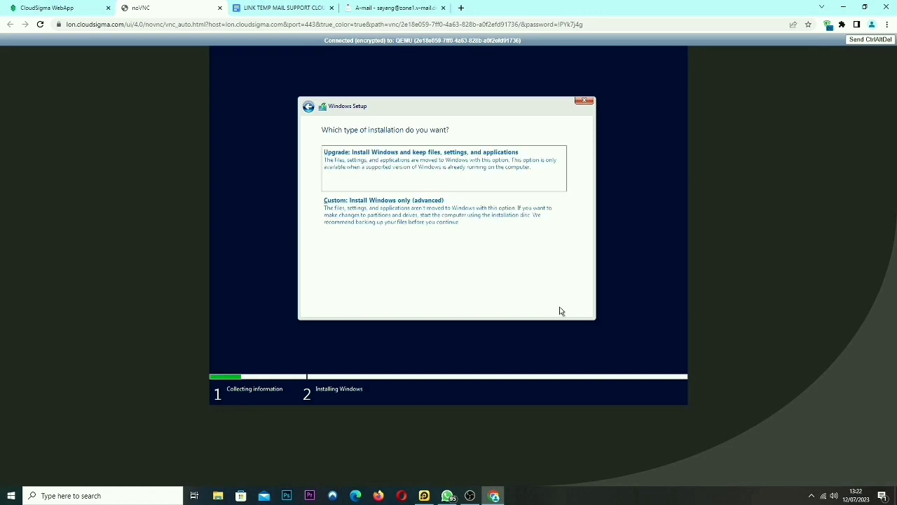
{"action": "left_click", "coordinate": [490, 226]}
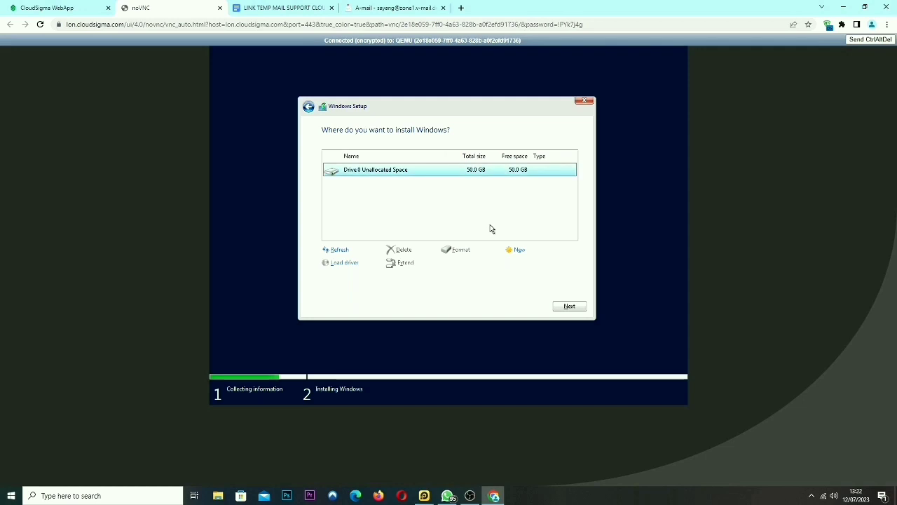
{"action": "left_click", "coordinate": [569, 307]}
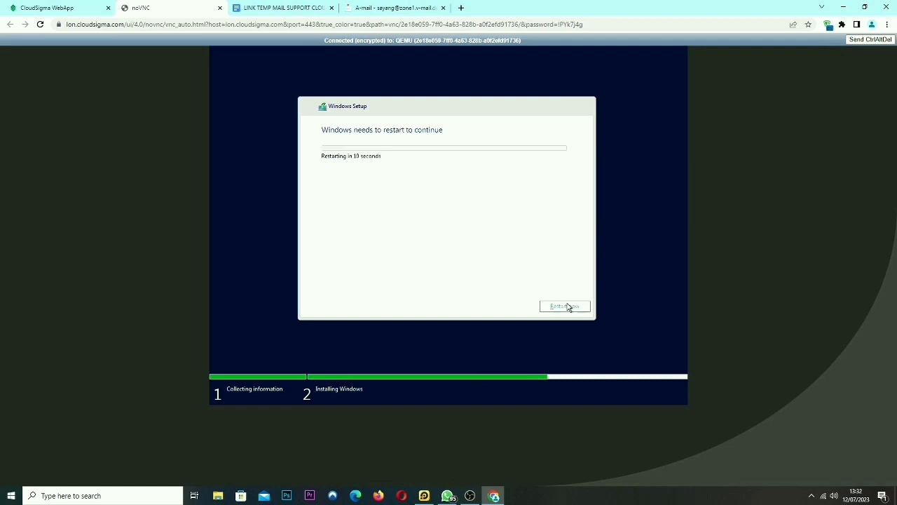
{"action": "left_click", "coordinate": [568, 307]}
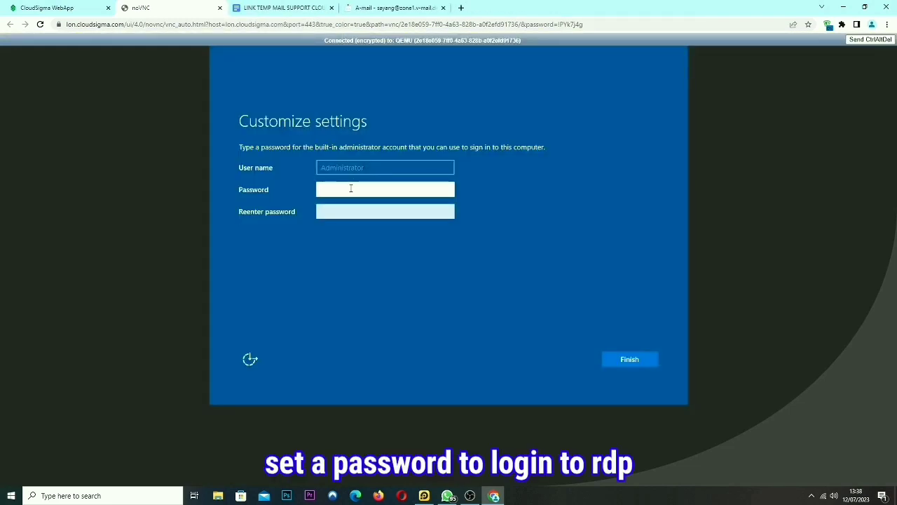
- Set the Administrator password, then sign in via Ctrl+Alt+Del using that password
{"action": "left_click", "coordinate": [350, 187]}
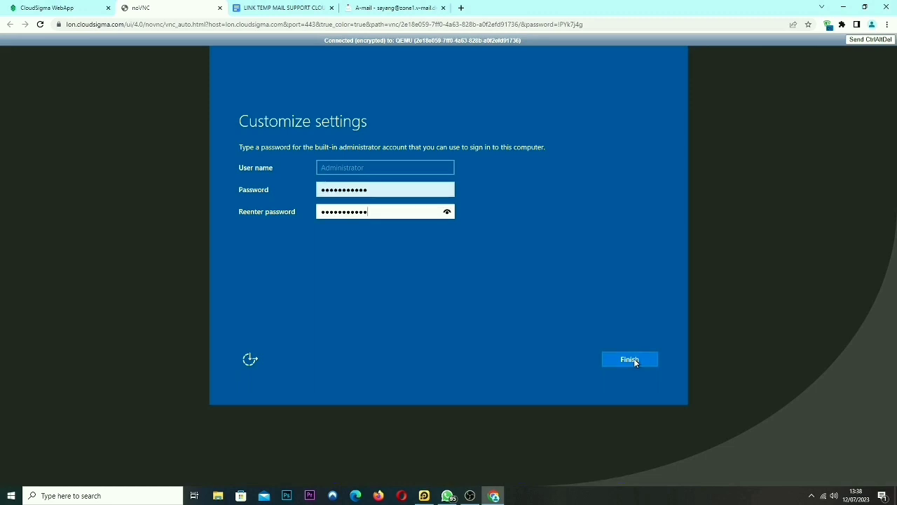
{"action": "left_click", "coordinate": [631, 359]}
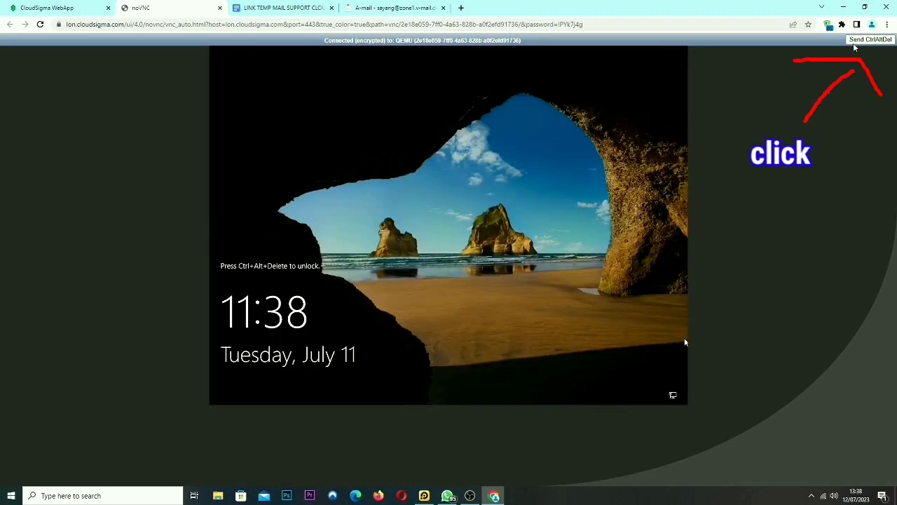
{"action": "left_click", "coordinate": [865, 42]}
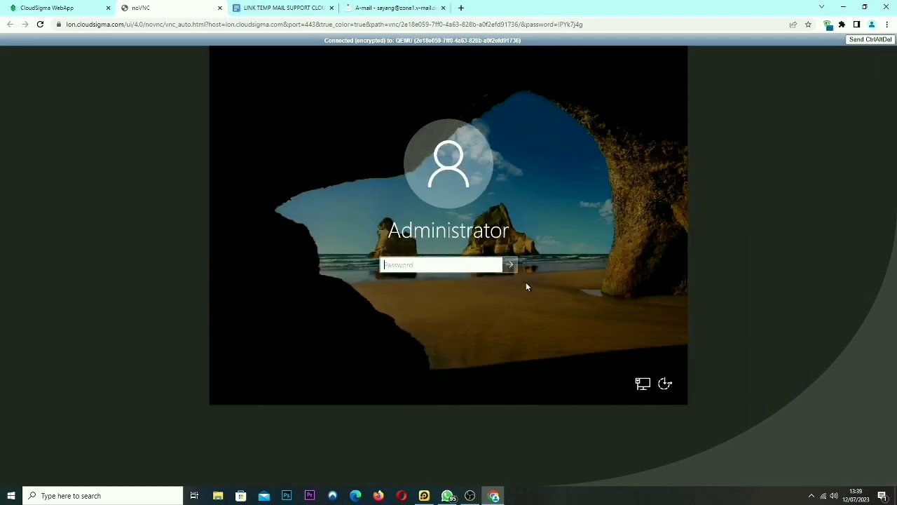
{"action": "key", "text": "ctrl+v"}
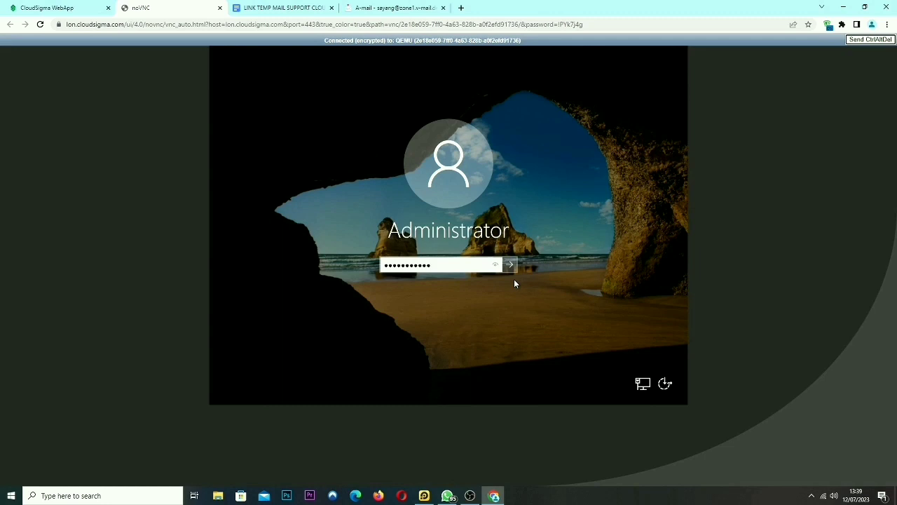
{"action": "key", "text": "Return"}
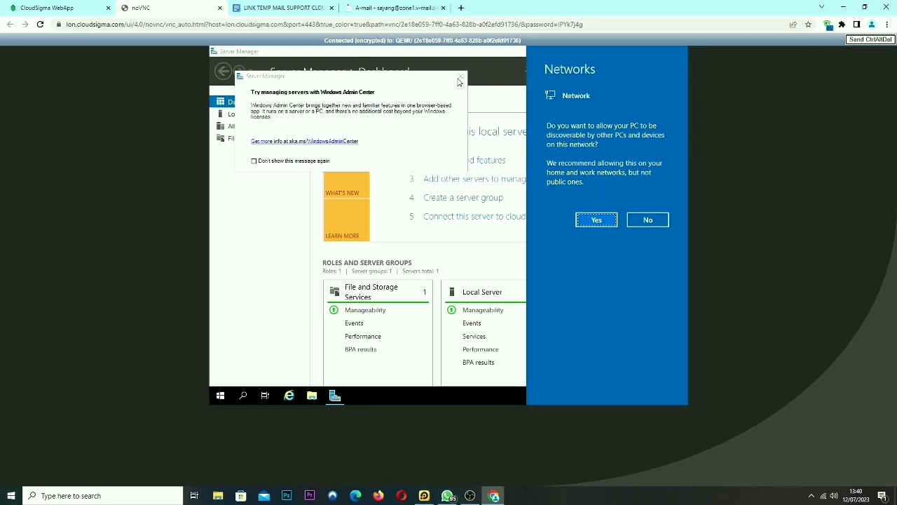
- Dismiss the network discovery and Windows Admin Center popups, then view Local Server
{"action": "left_click", "coordinate": [459, 82]}
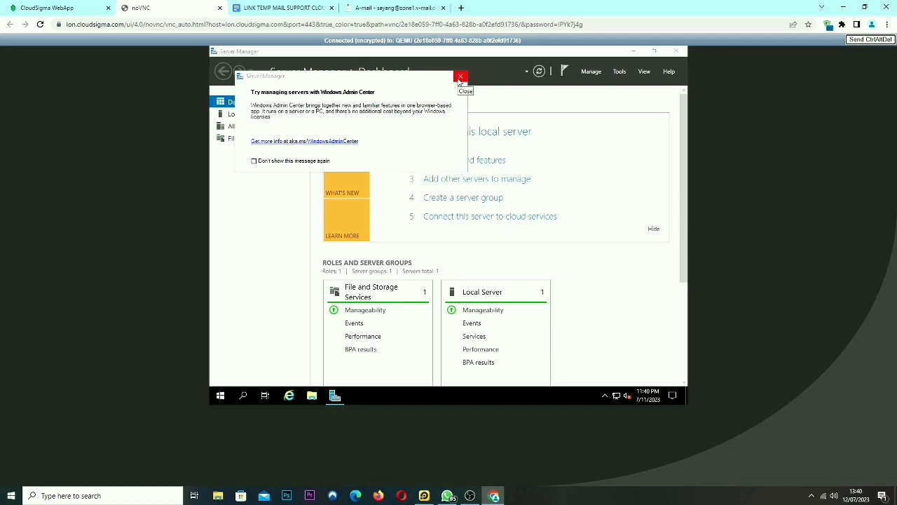
{"action": "left_click", "coordinate": [460, 81]}
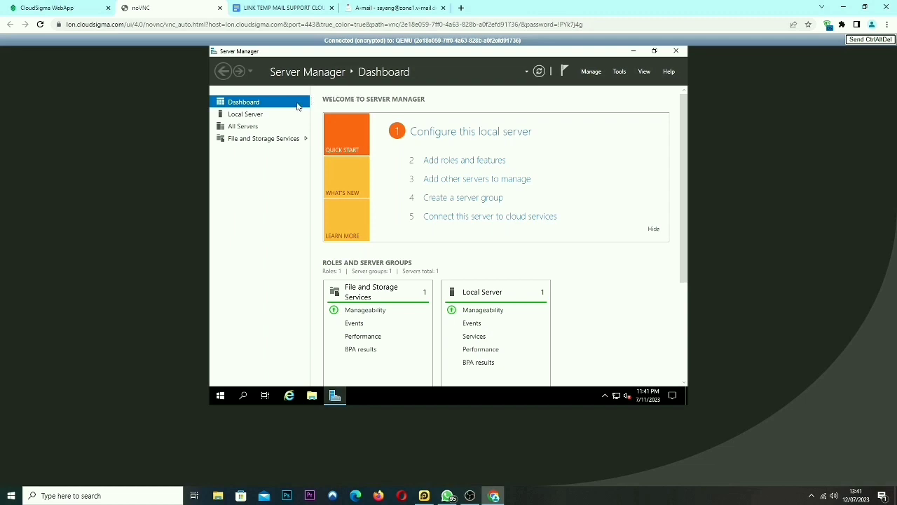
{"action": "left_click", "coordinate": [277, 114]}
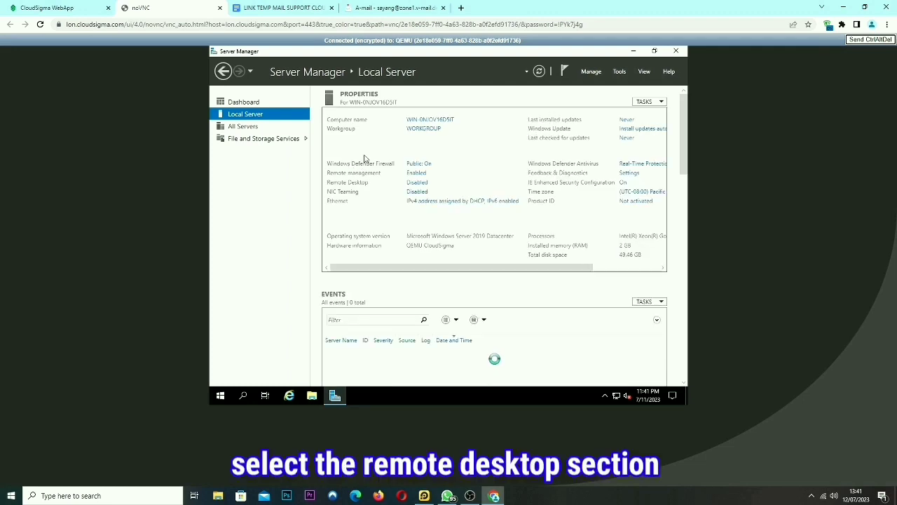
- Allow remote connections to this computer, acknowledge the firewall warning, and apply
{"action": "left_click", "coordinate": [411, 185]}
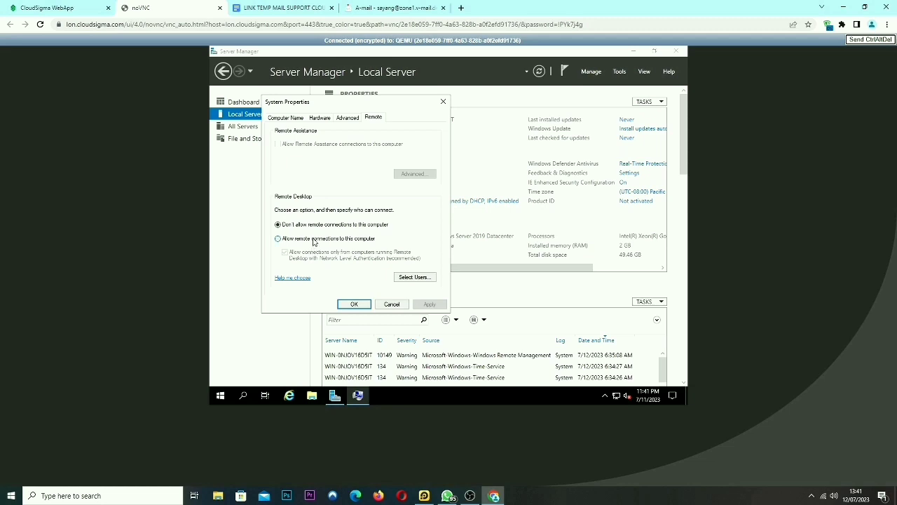
{"action": "left_click", "coordinate": [313, 240]}
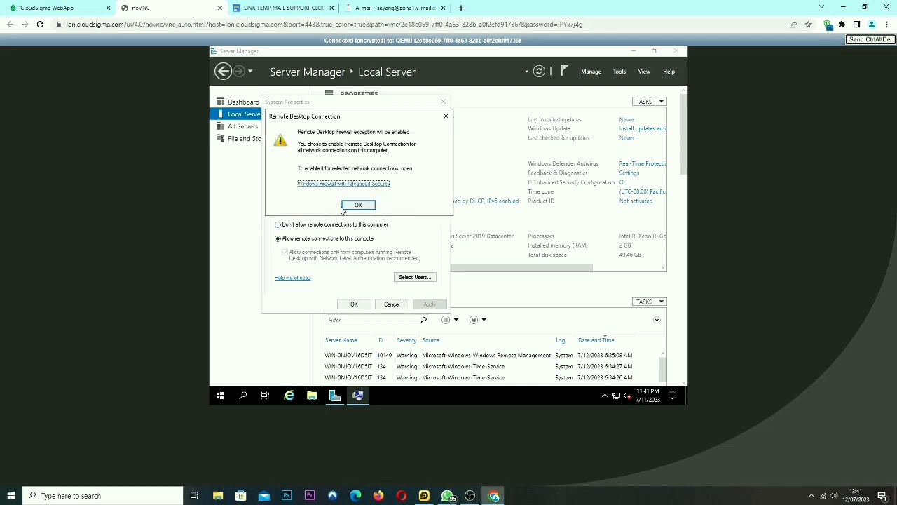
{"action": "left_click", "coordinate": [354, 207]}
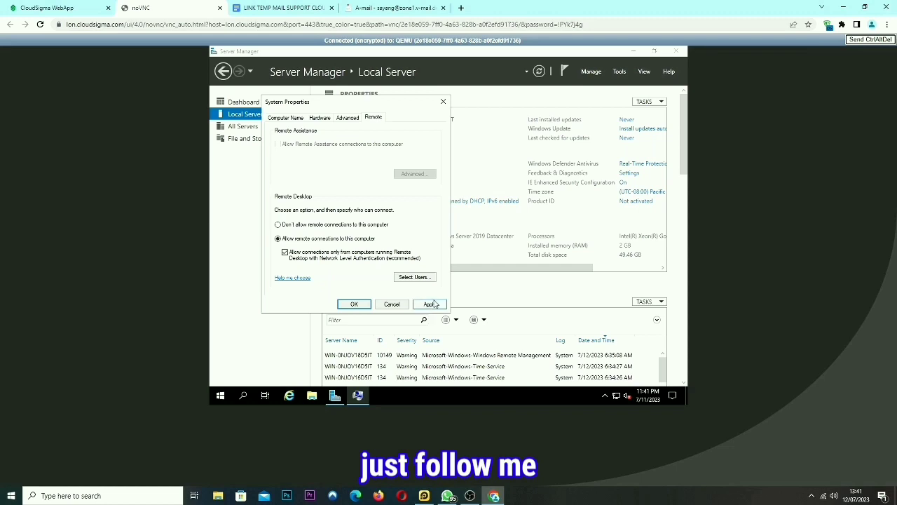
{"action": "left_click", "coordinate": [434, 303]}
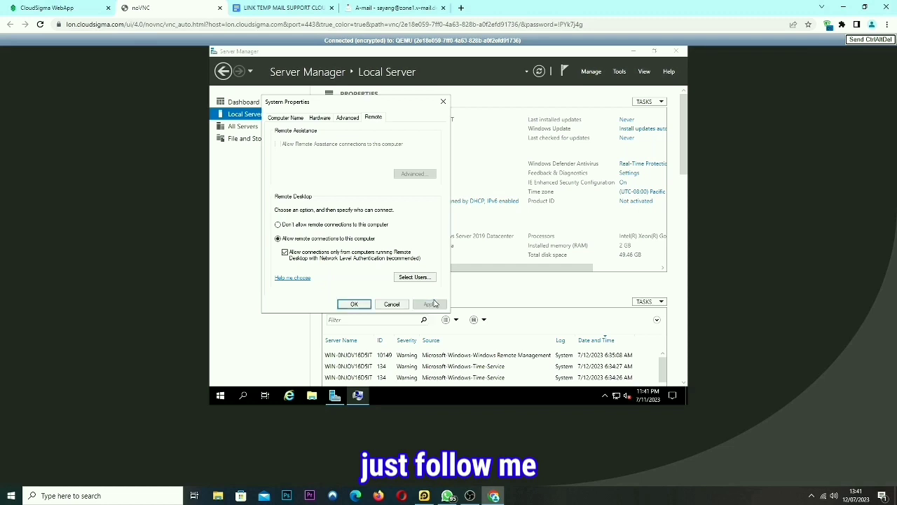
{"action": "left_click", "coordinate": [355, 303]}
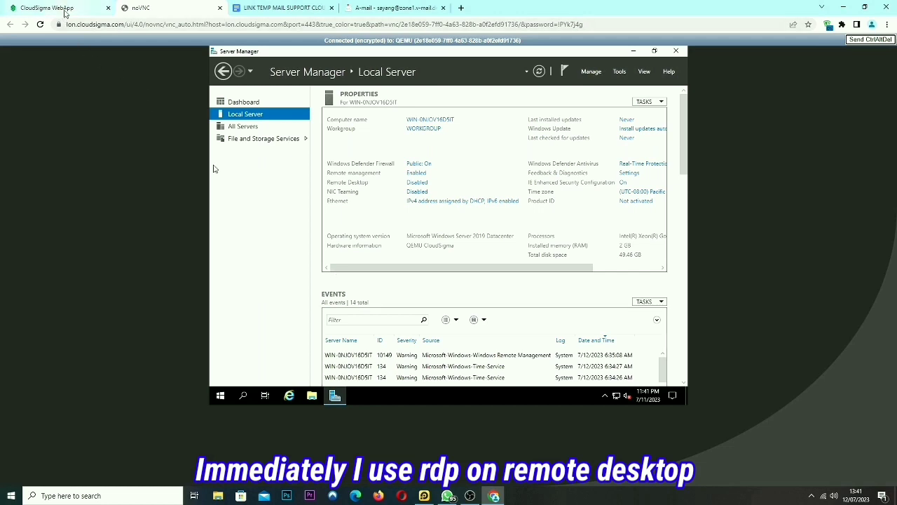
- Copy the server's IP from CloudSigma and launch Remote Desktop Connection via Start search 'remot'
{"action": "left_click", "coordinate": [66, 8]}
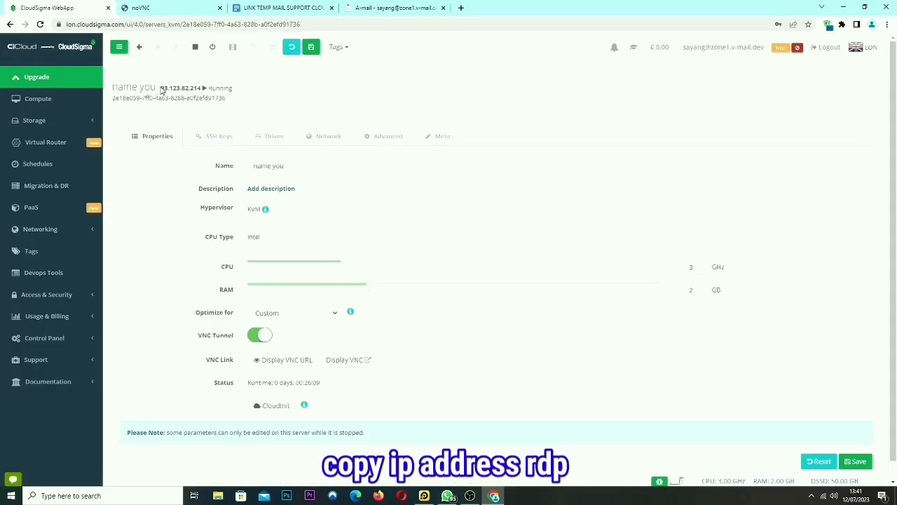
{"action": "left_click_drag", "start_coordinate": [161, 90], "coordinate": [202, 89]}
{"action": "key", "text": "ctrl+c"}
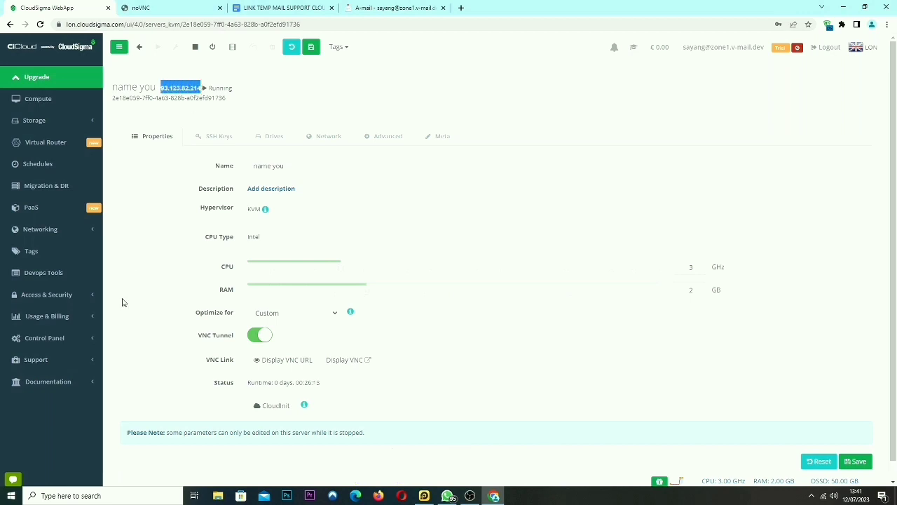
{"action": "left_click", "coordinate": [112, 490]}
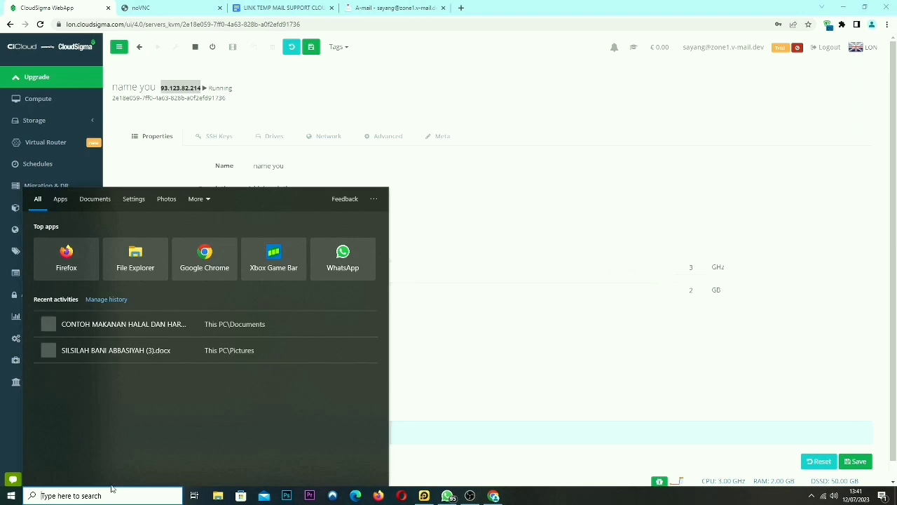
{"action": "type", "text": "rem"}
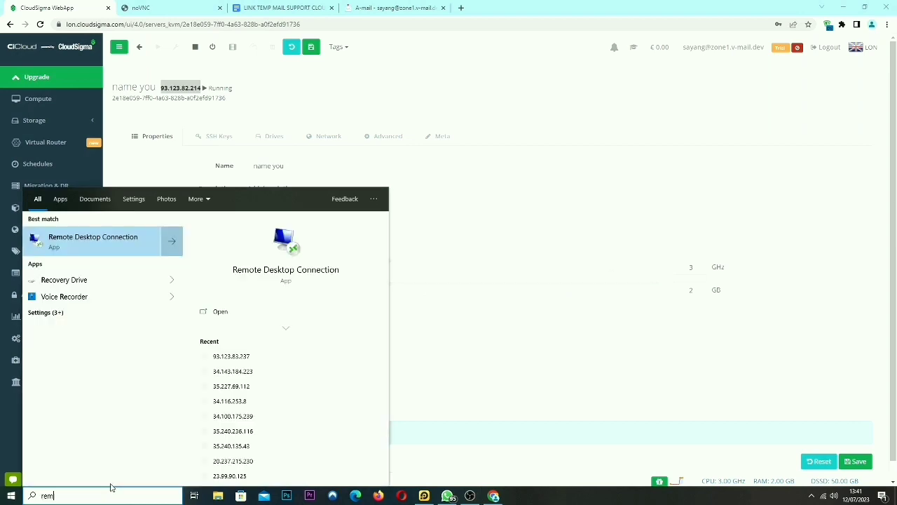
{"action": "type", "text": "ot"}
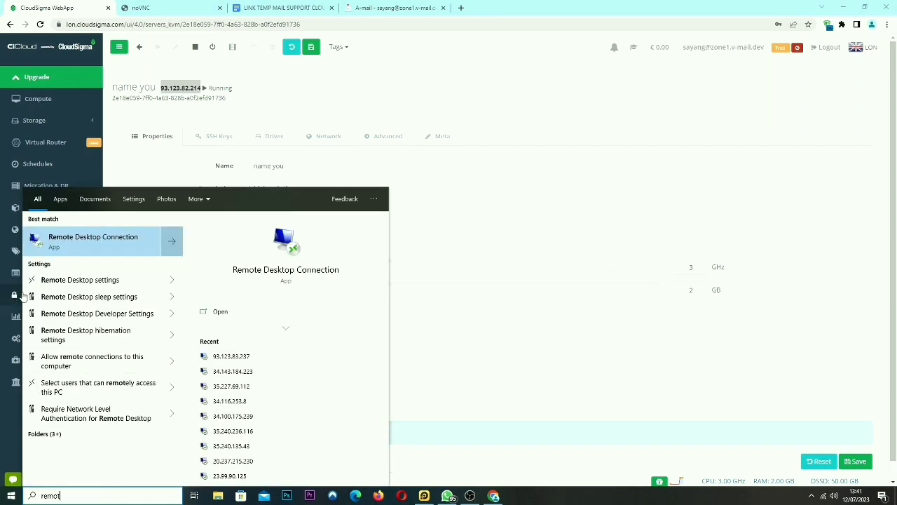
{"action": "left_click", "coordinate": [151, 238]}
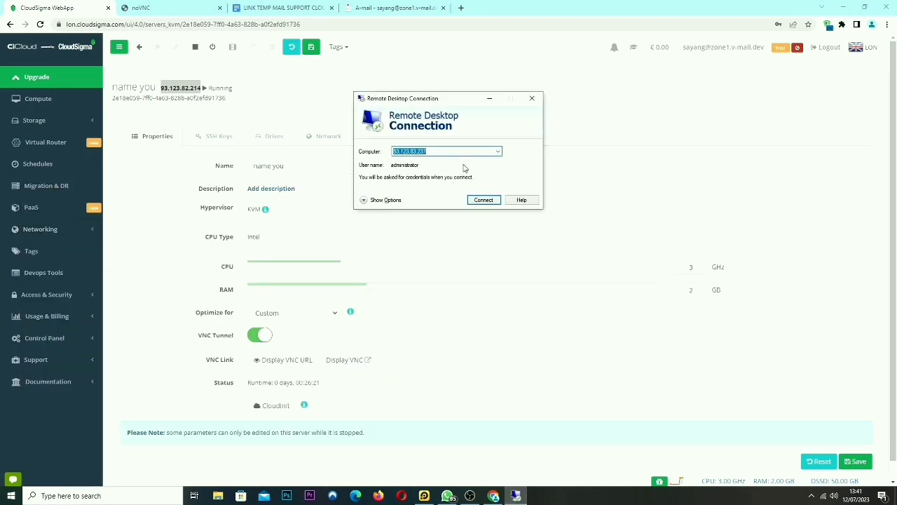
- Connect to 93.123.82.214 with user name administrator
{"action": "key", "text": "ctrl+v"}
{"action": "left_click", "coordinate": [384, 199]}
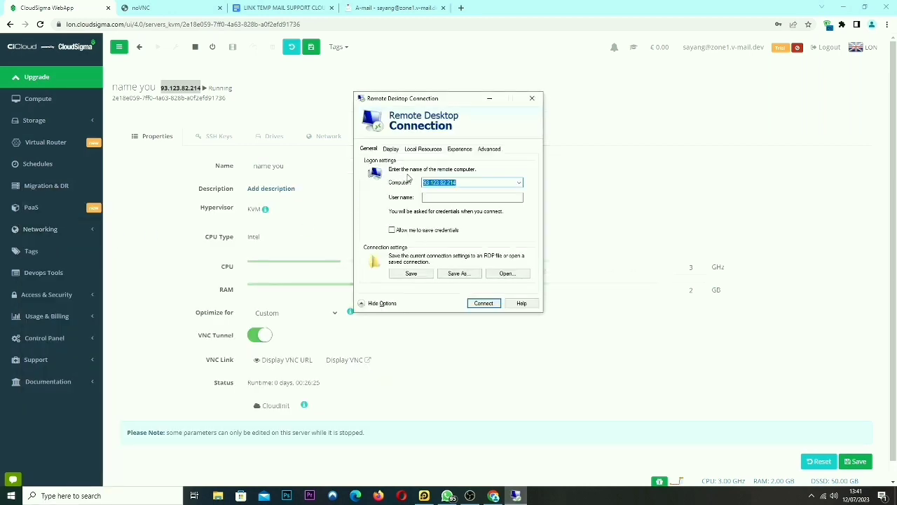
{"action": "left_click", "coordinate": [434, 199]}
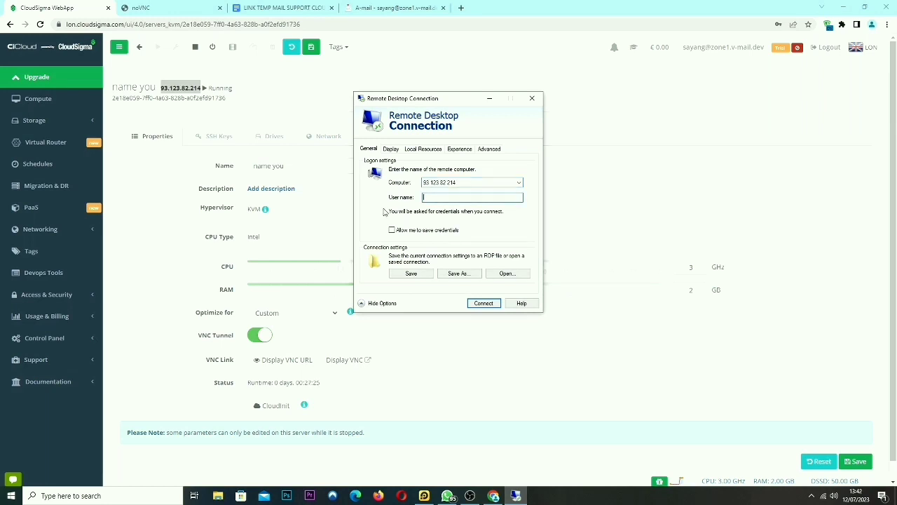
{"action": "type", "text": "administrator"}
{"action": "left_click", "coordinate": [384, 303]}
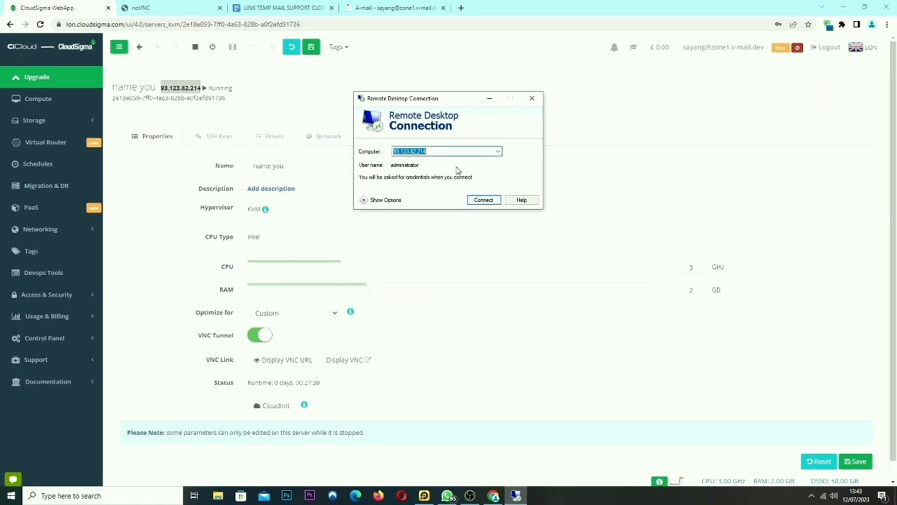
{"action": "left_click", "coordinate": [481, 201]}
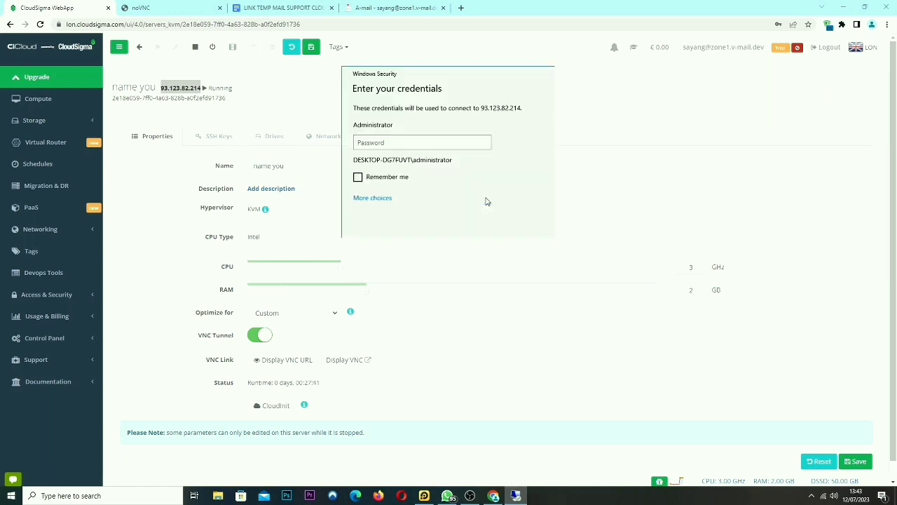
- Enter the administrator password, retry after the failed logon, and accept the certificate warning
{"action": "type", "text": "•"}
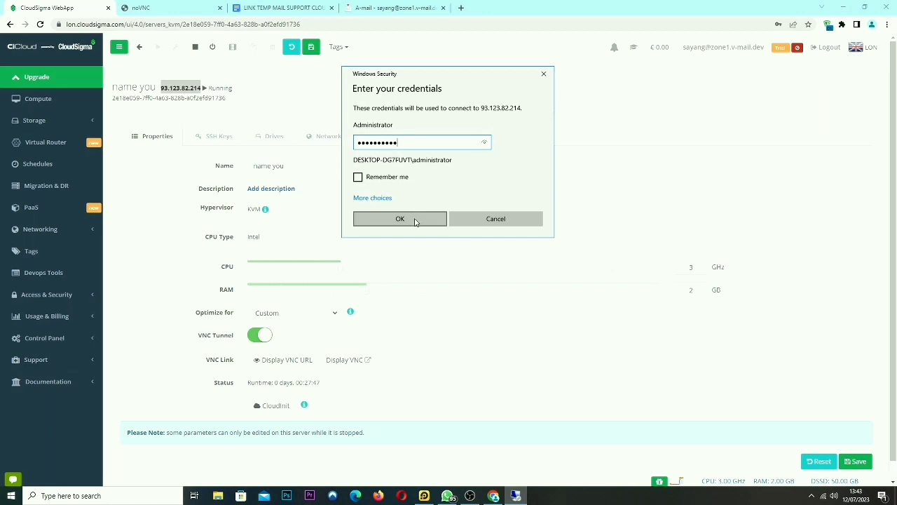
{"action": "left_click", "coordinate": [393, 223]}
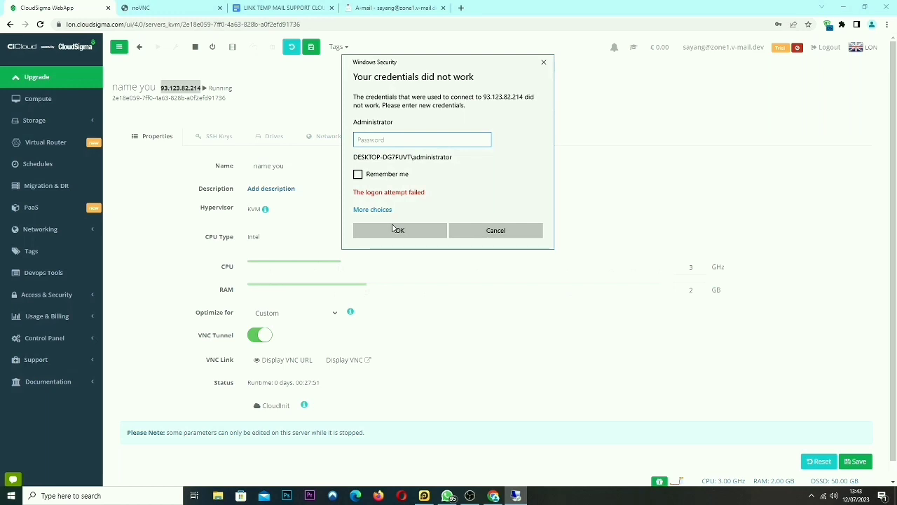
{"action": "type", "text": "••••••••••"}
{"action": "left_click", "coordinate": [394, 229]}
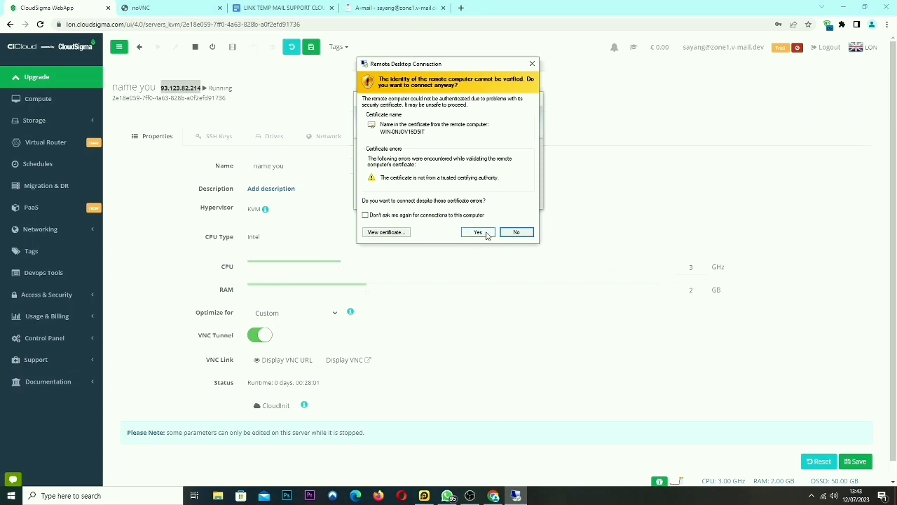
{"action": "left_click", "coordinate": [478, 233]}
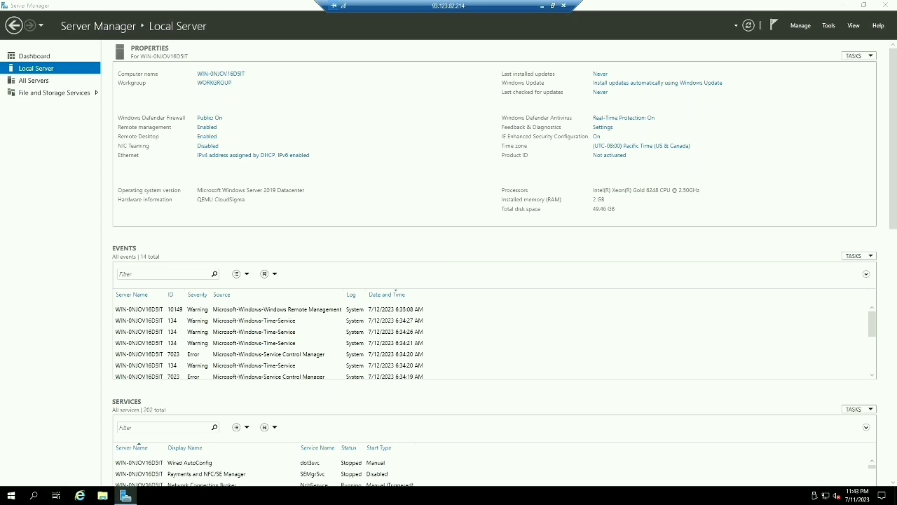
- Turn IE Enhanced Security Configuration off for administrators, then close Server Manager
{"action": "left_click", "coordinate": [596, 137]}
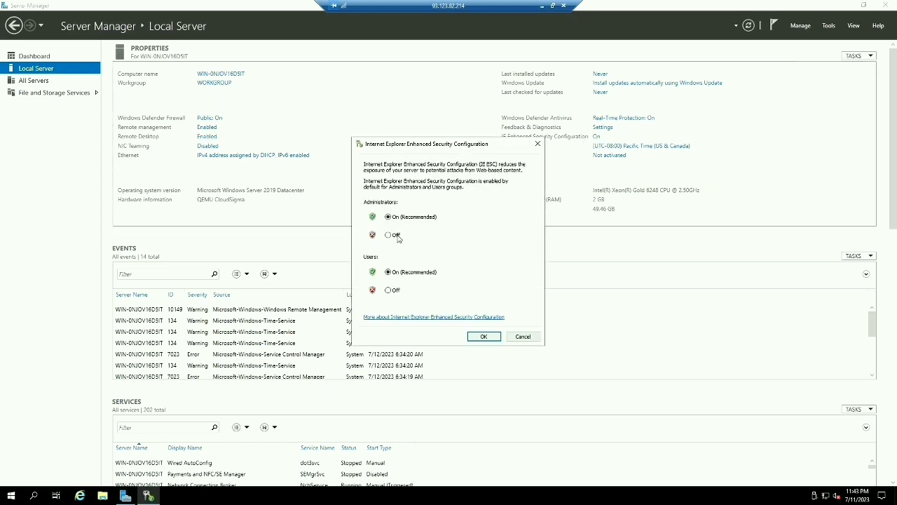
{"action": "left_click", "coordinate": [398, 292]}
{"action": "left_click", "coordinate": [484, 339]}
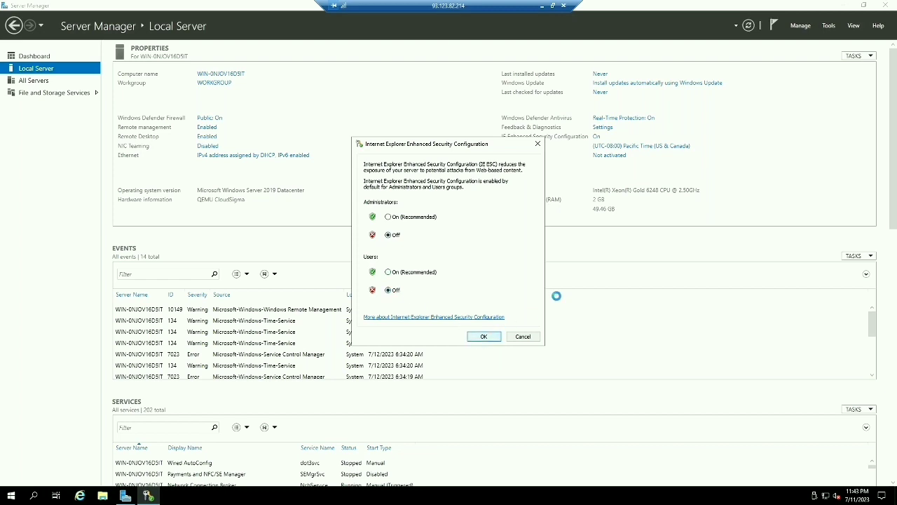
{"action": "left_click", "coordinate": [886, 7]}
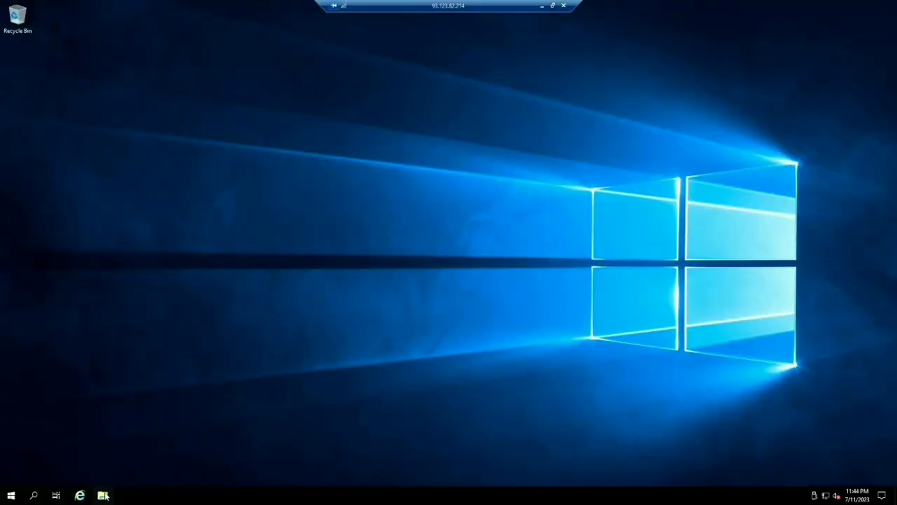
- Check This PC's system properties from File Explorer, then close both windows
{"action": "left_click", "coordinate": [103, 496]}
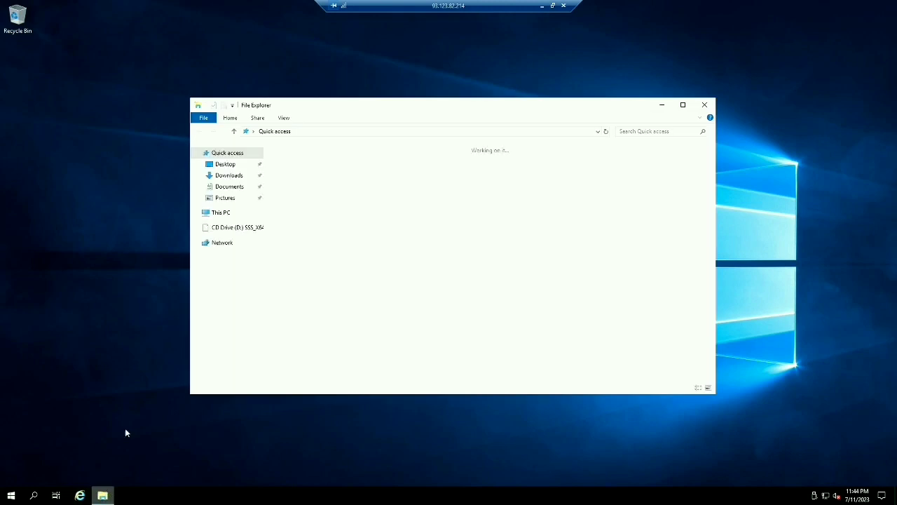
{"action": "right_click", "coordinate": [224, 214]}
{"action": "left_click", "coordinate": [253, 338]}
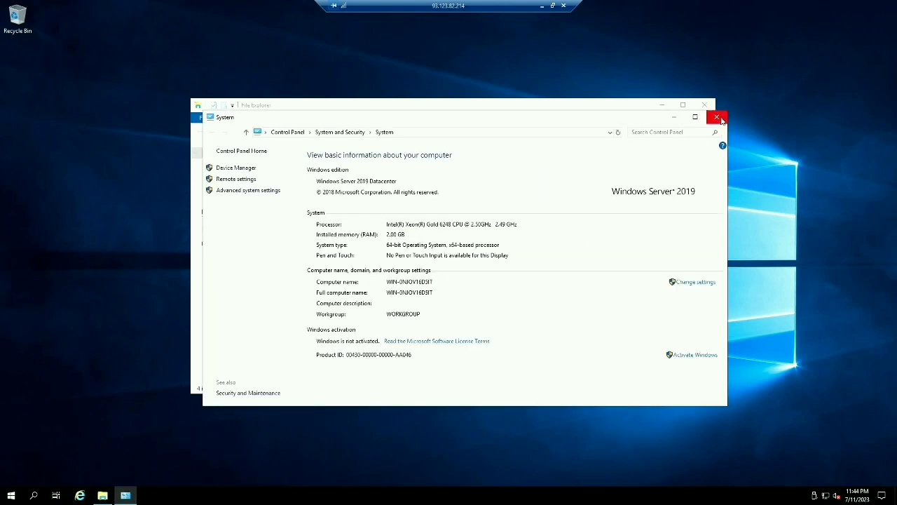
{"action": "left_click", "coordinate": [716, 116]}
{"action": "left_click", "coordinate": [705, 105]}
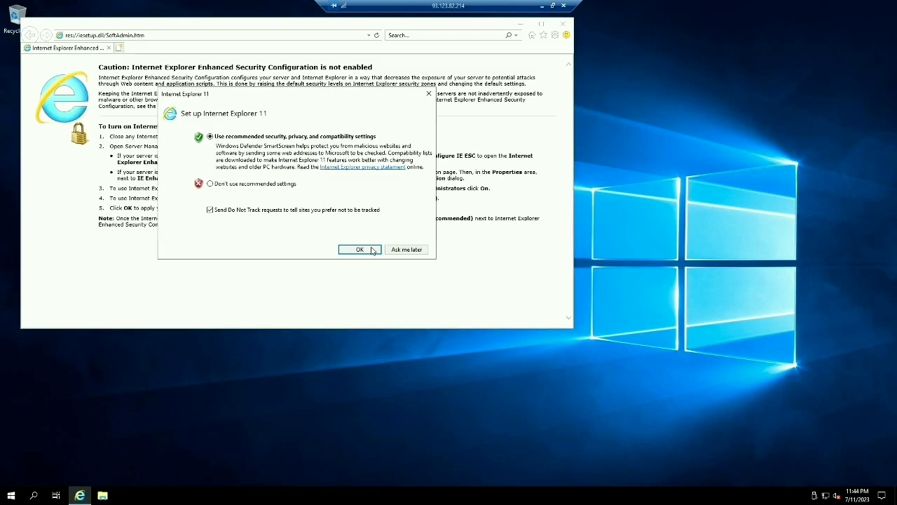
- Accept the recommended Internet Explorer settings and search the web for 'chrome'
{"action": "left_click", "coordinate": [359, 250]}
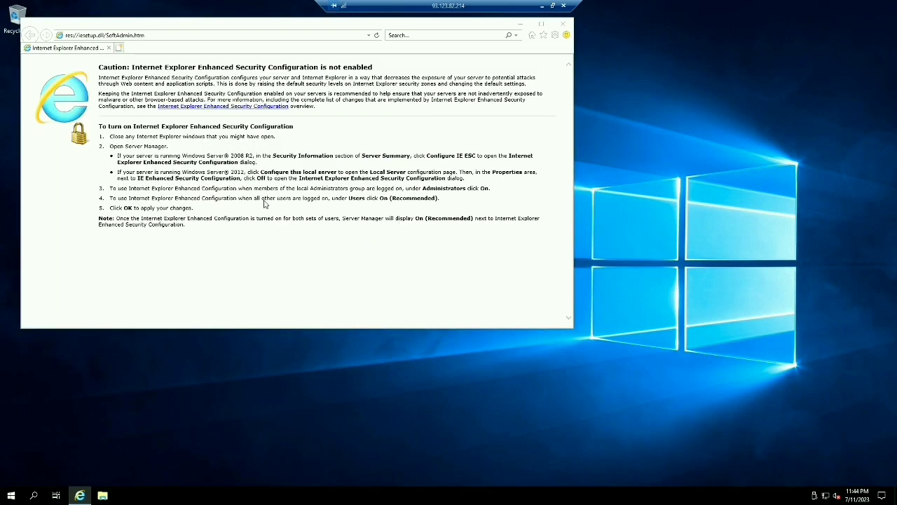
{"action": "left_click", "coordinate": [179, 33]}
{"action": "type", "text": "chr"}
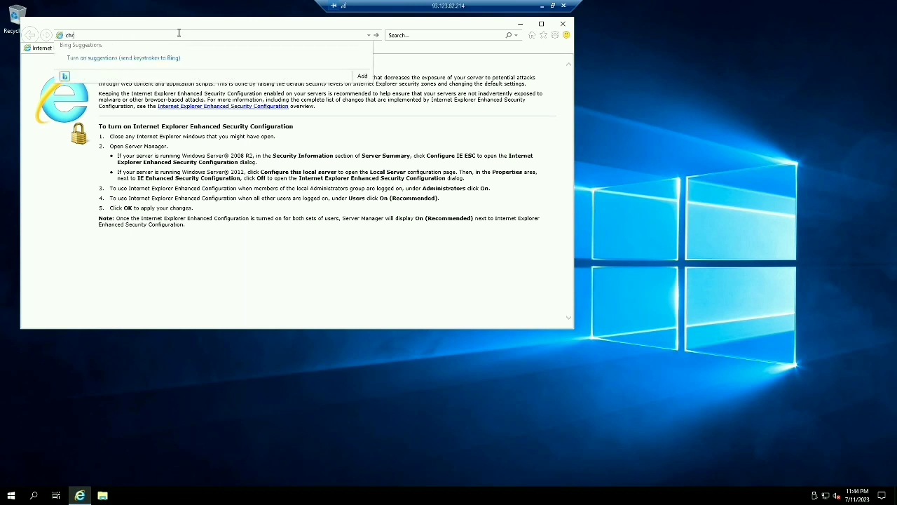
{"action": "type", "text": "ome"}
{"action": "key", "text": "Return"}
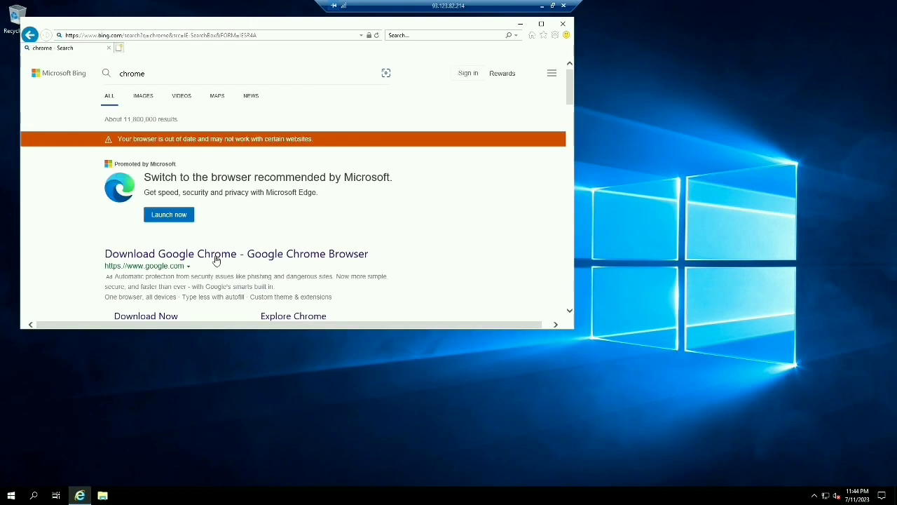
- Download ChromeSetup.exe from Google's Chrome page and run it
{"action": "left_click", "coordinate": [217, 257]}
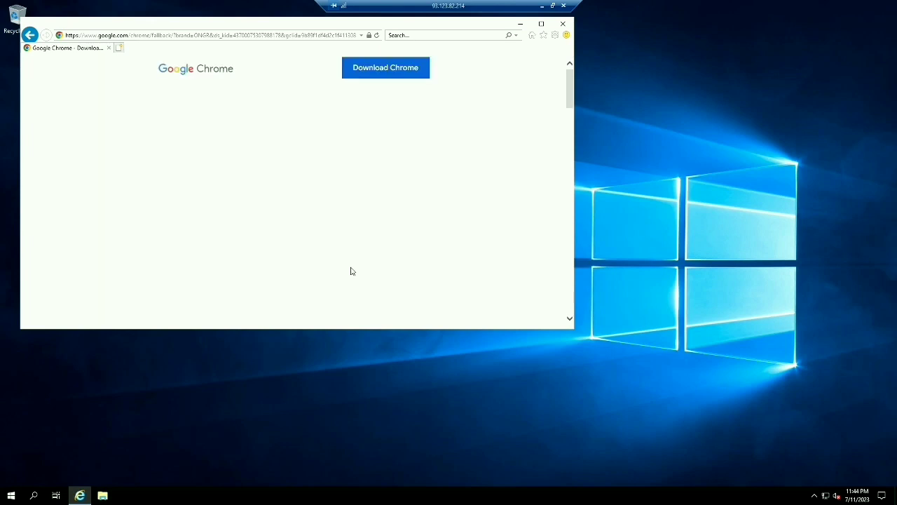
{"action": "left_click", "coordinate": [306, 280]}
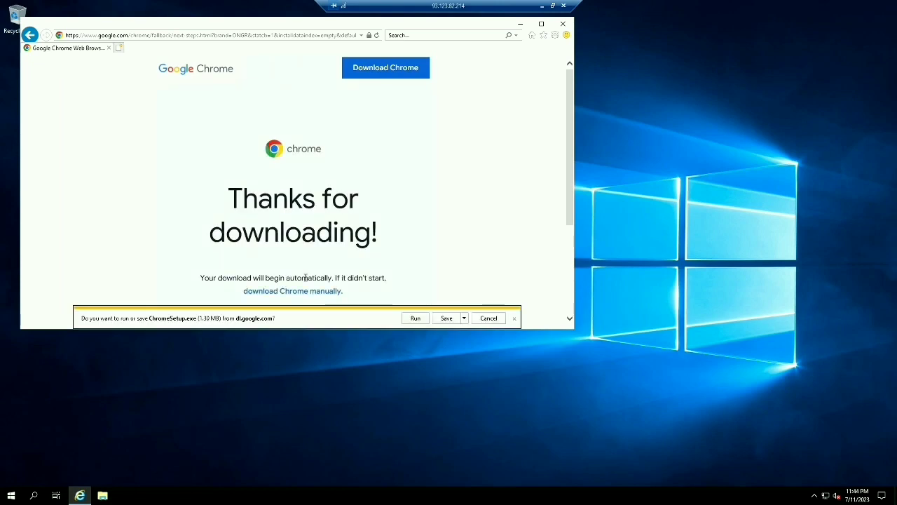
{"action": "left_click", "coordinate": [414, 317]}
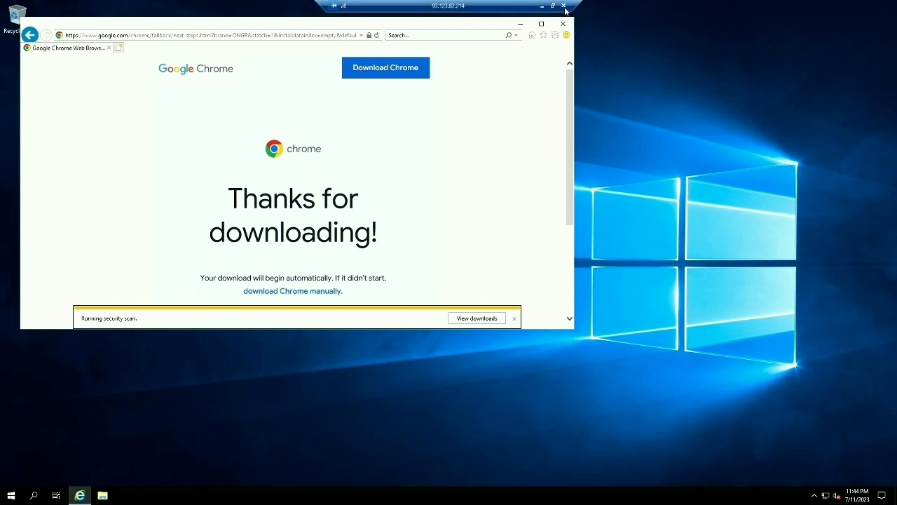
- Refresh the remote desktop three times, then close Internet Explorer
{"action": "right_click", "coordinate": [676, 102]}
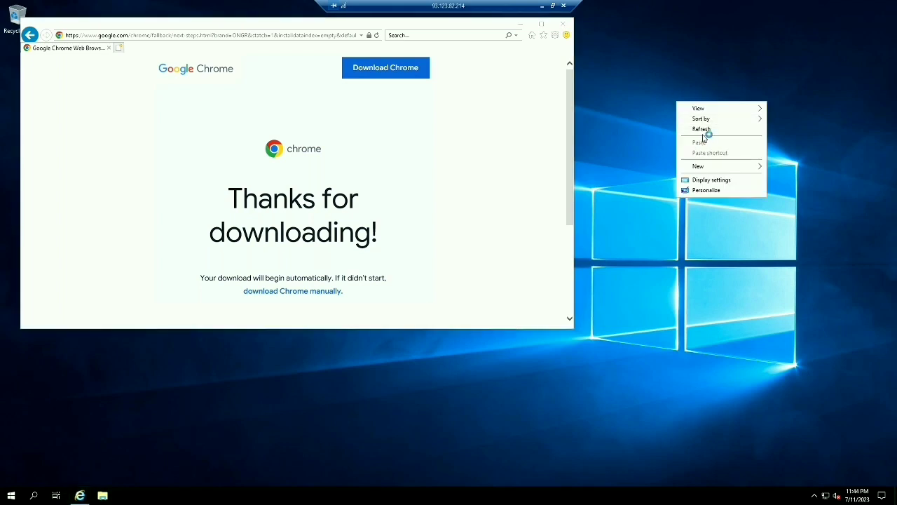
{"action": "left_click", "coordinate": [702, 130]}
{"action": "right_click", "coordinate": [704, 134]}
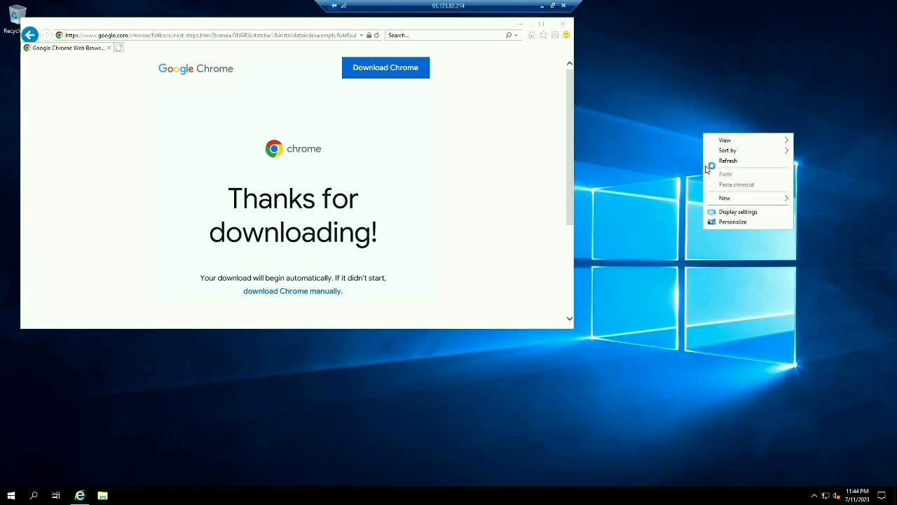
{"action": "left_click", "coordinate": [723, 161]}
{"action": "right_click", "coordinate": [722, 161]}
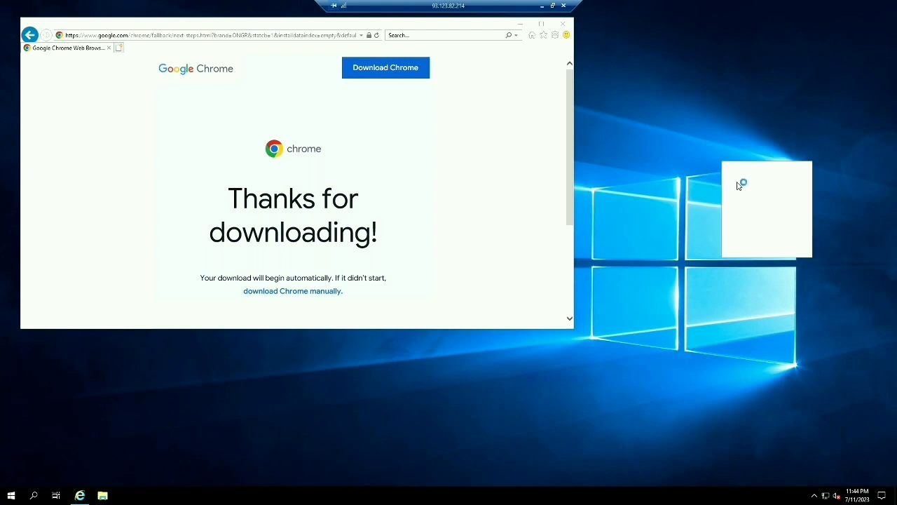
{"action": "left_click", "coordinate": [743, 189]}
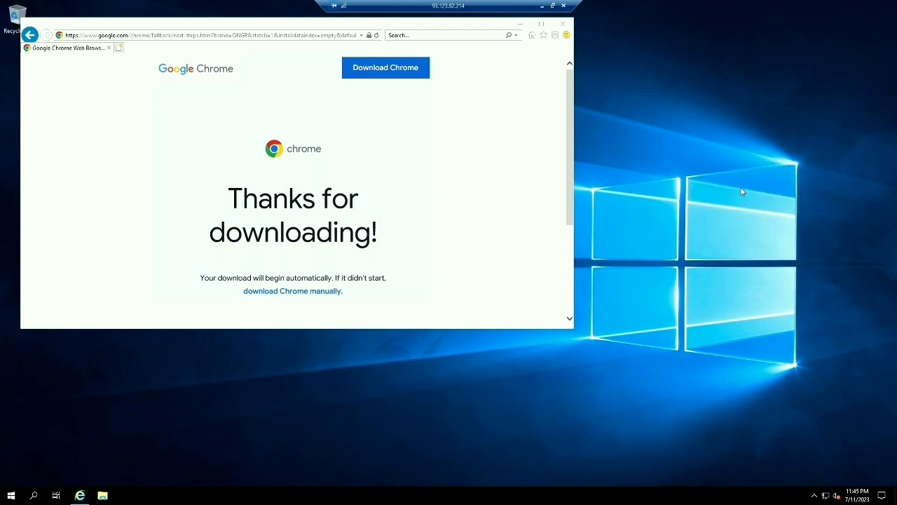
{"action": "left_click", "coordinate": [561, 25]}
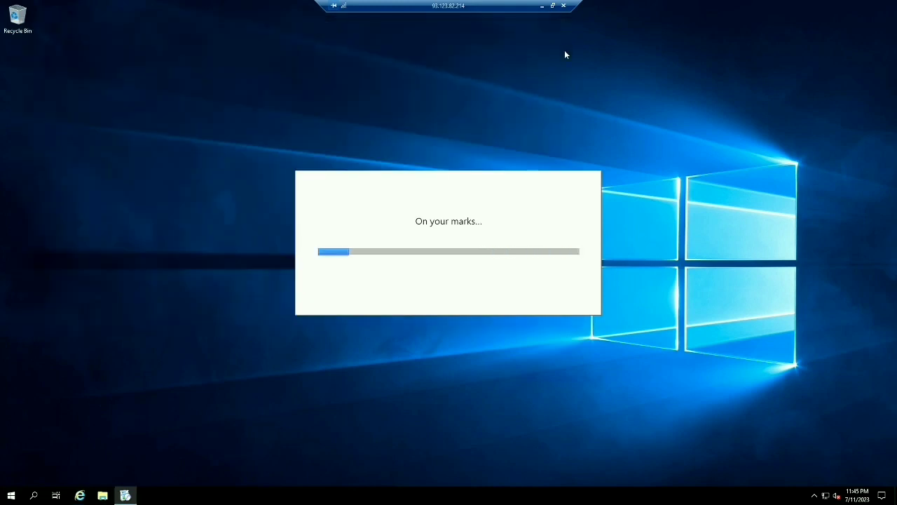